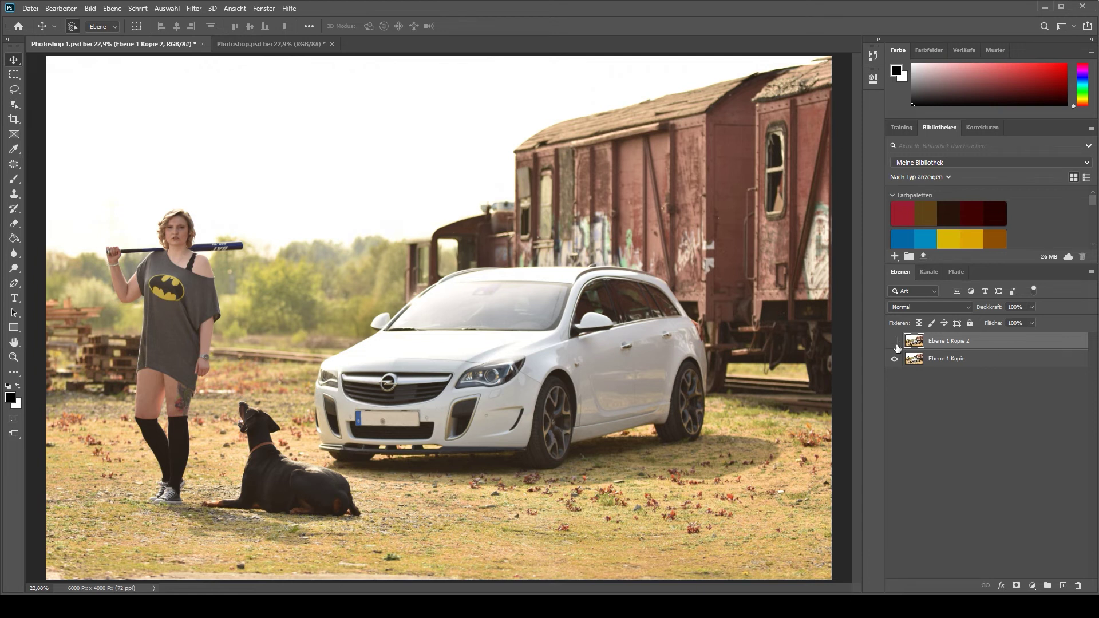
# Step: Toggle 'Ebene 1 Kopie 2' visibility to compare the lengthened shirt with the original
pyautogui.click(896, 344)
pyautogui.click(895, 343)
pyautogui.click(895, 342)
pyautogui.click(895, 342)
# Step: Switch to the Photoshop.psd document and select the Ebene 1 photo layer
pyautogui.click(895, 343)
pyautogui.click(269, 44)
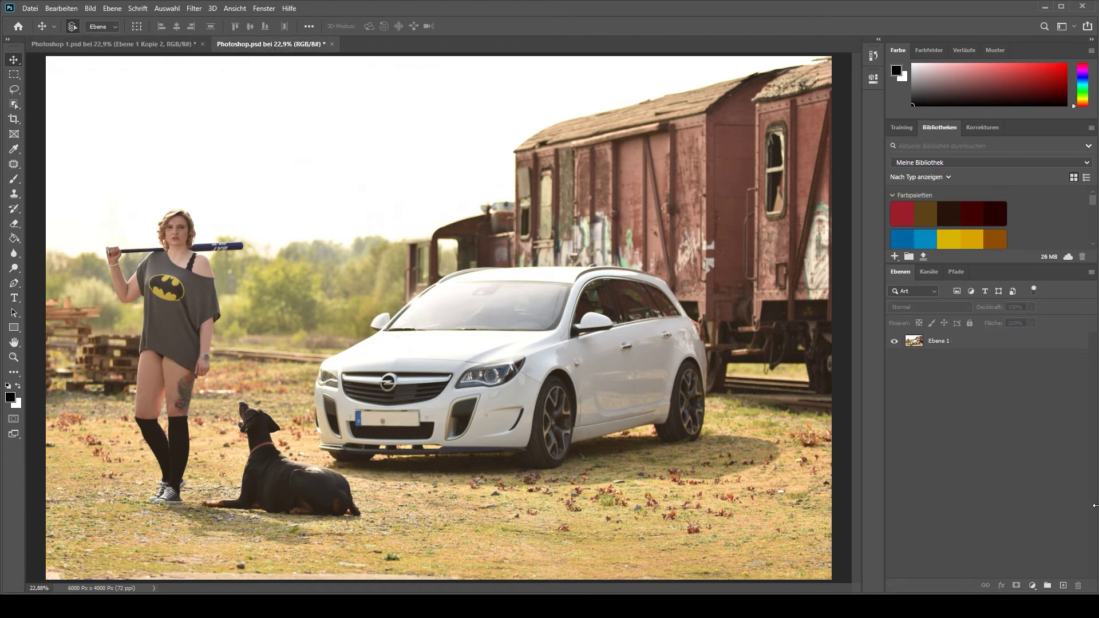
pyautogui.click(960, 342)
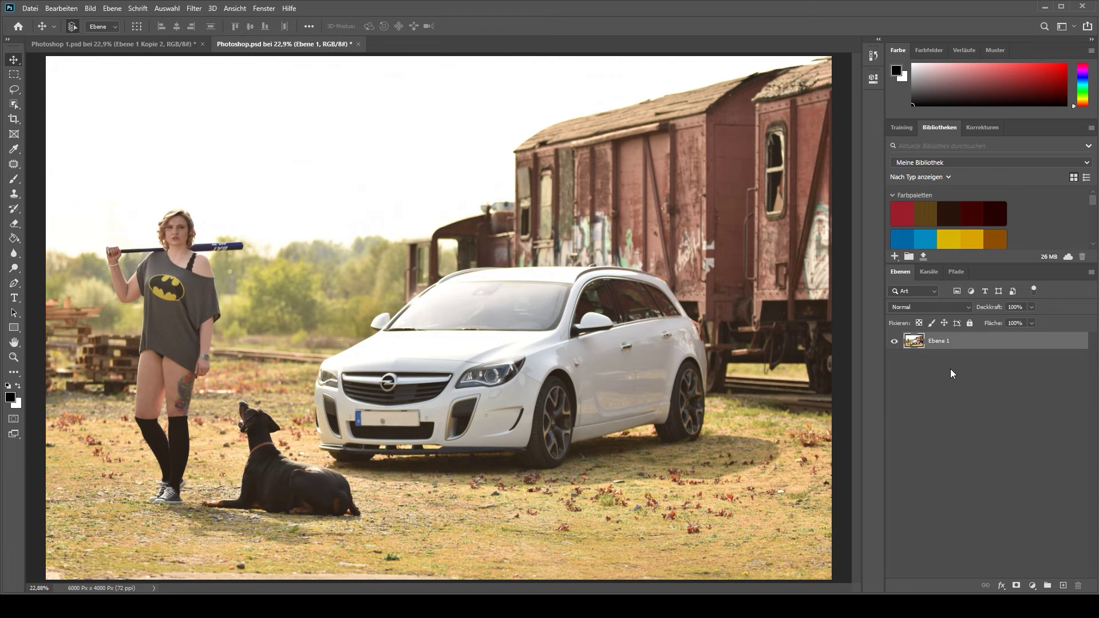
# Step: Duplicate Ebene 1 and copy a rectangle of the shirt hem down to the thighs onto new layer Ebene 2
pyautogui.hotkey('ctrl', 'j')
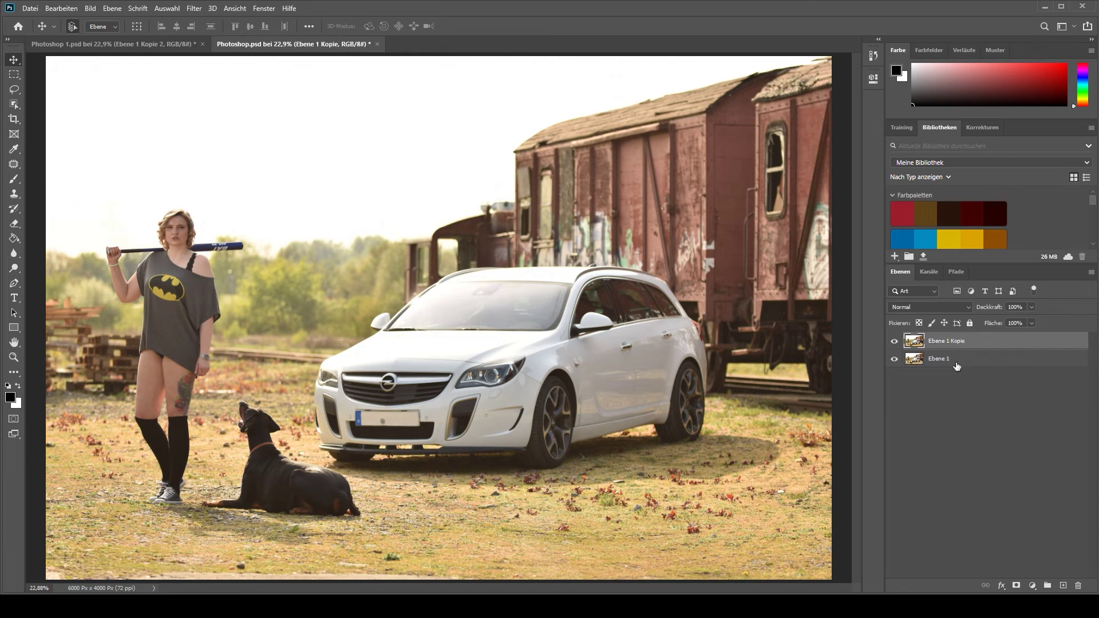
pyautogui.click(15, 75)
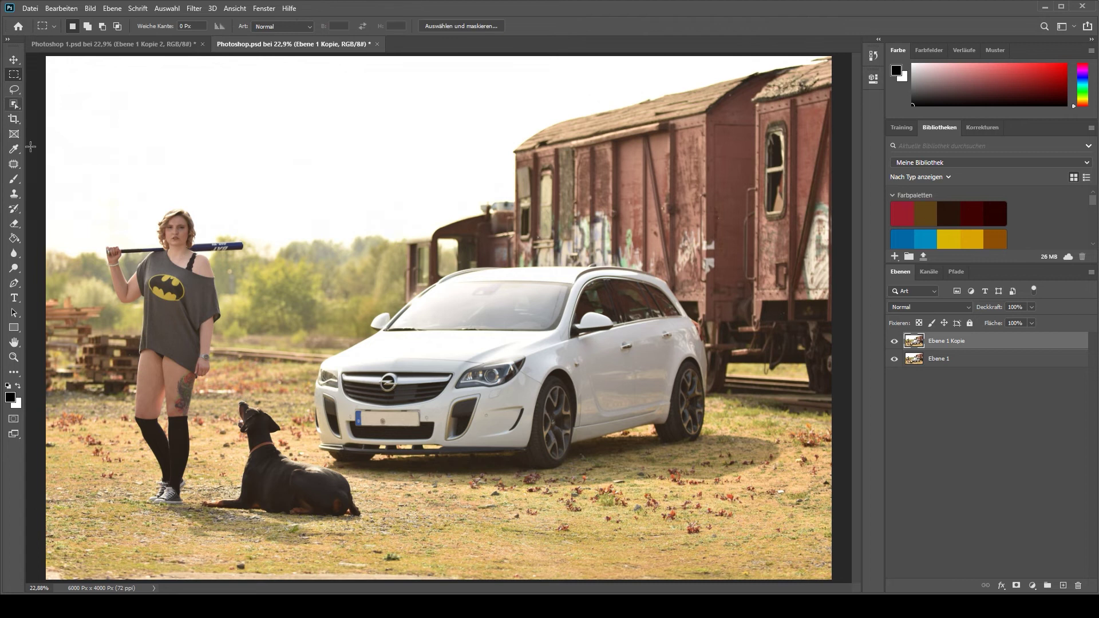
pyautogui.moveTo(124, 329); pyautogui.dragTo(218, 388)
pyautogui.hotkey('ctrl', 'd')
pyautogui.hotkey('ctrl', 'shift', 'alt', 'n')
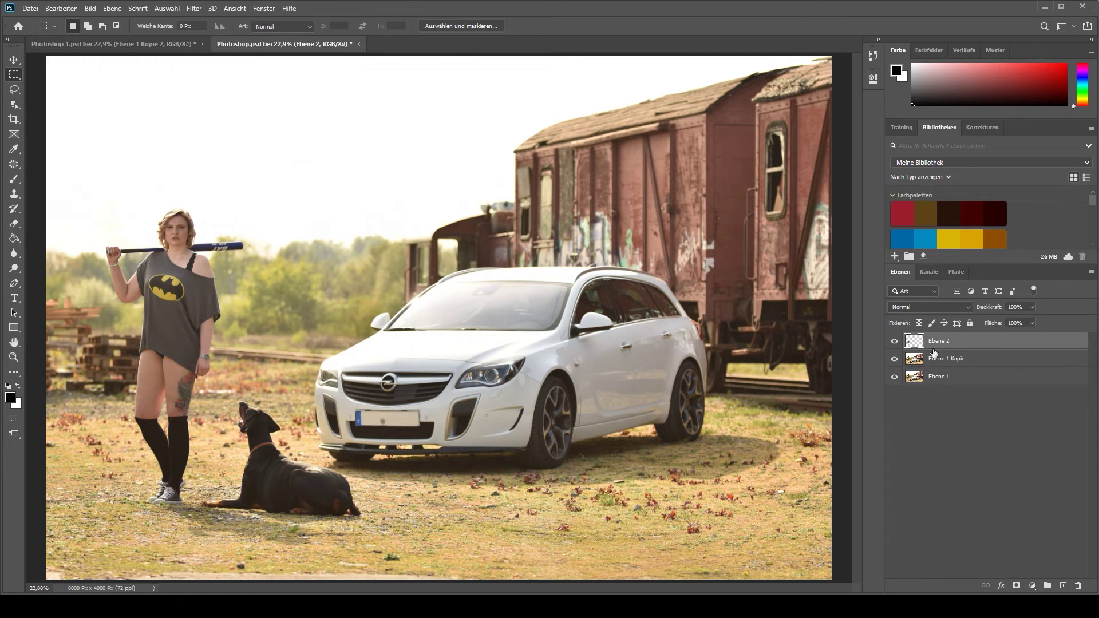
# Step: Move the shirt patch down and scale it up over the thighs with Free Transform
pyautogui.press('v')
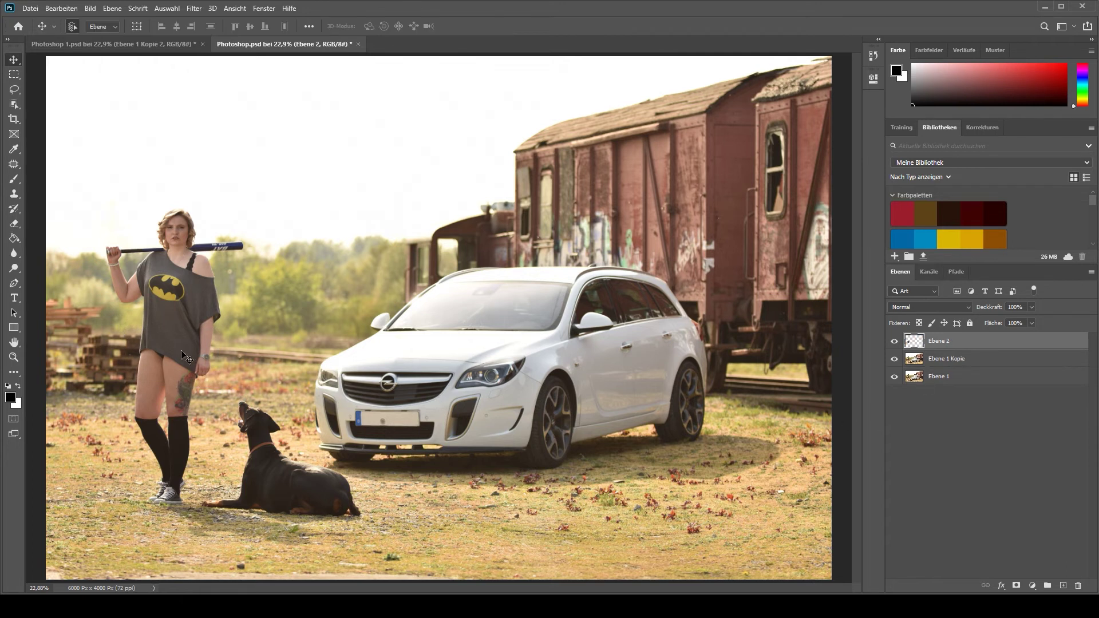
pyautogui.moveTo(182, 356)
pyautogui.mouseDown()
pyautogui.moveTo(176, 371)
pyautogui.moveTo(181, 362)
pyautogui.mouseUp()
pyautogui.hotkey('ctrl', 't')
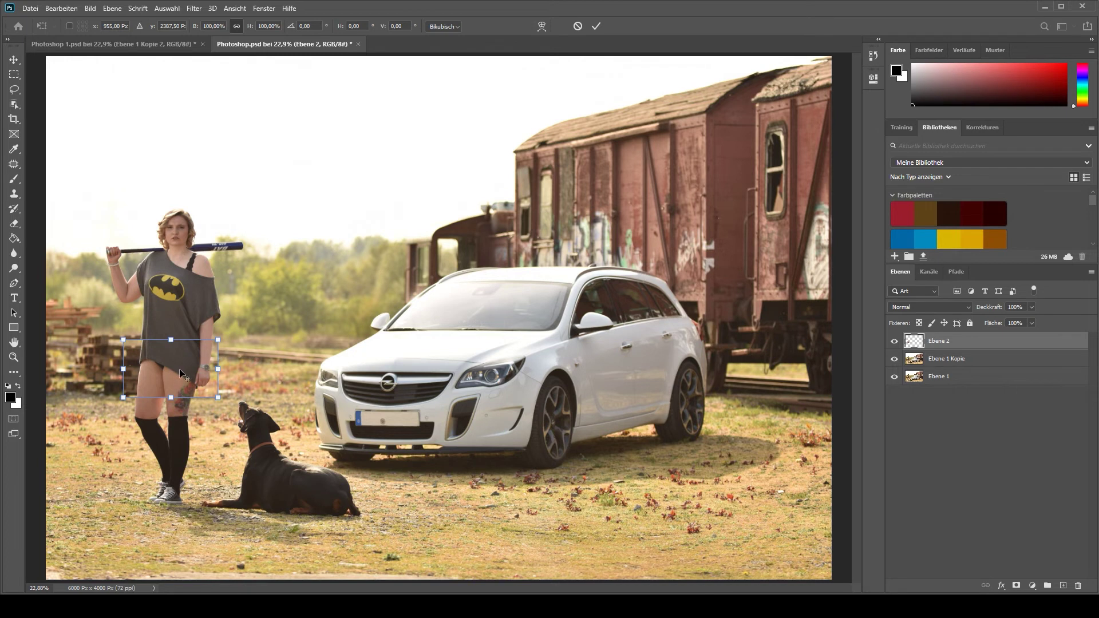
pyautogui.moveTo(219, 399); pyautogui.dragTo(239, 410)
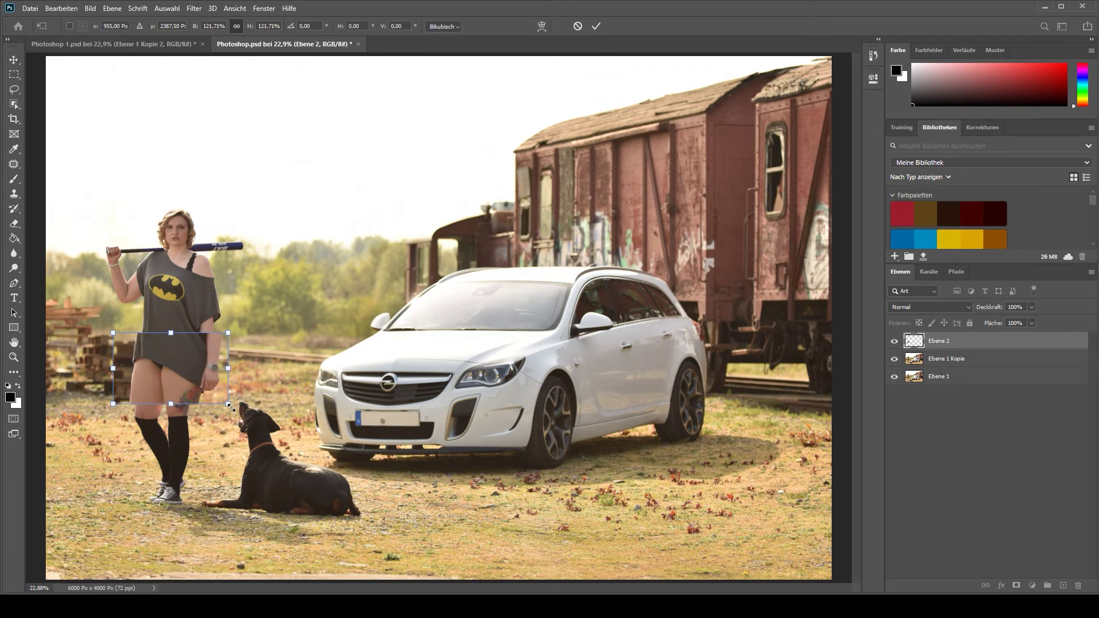
pyautogui.moveTo(182, 363)
pyautogui.mouseDown()
pyautogui.moveTo(187, 379)
pyautogui.moveTo(183, 362)
pyautogui.mouseUp()
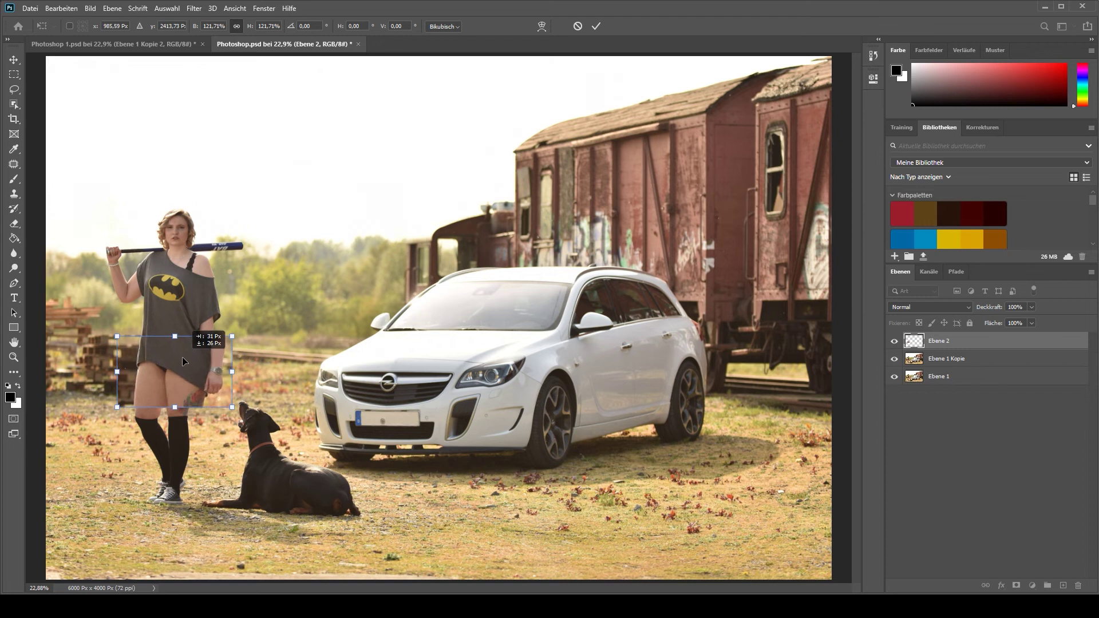
pyautogui.moveTo(231, 409); pyautogui.dragTo(233, 408)
pyautogui.press('Down')
pyautogui.press('Down')
pyautogui.press('Down')
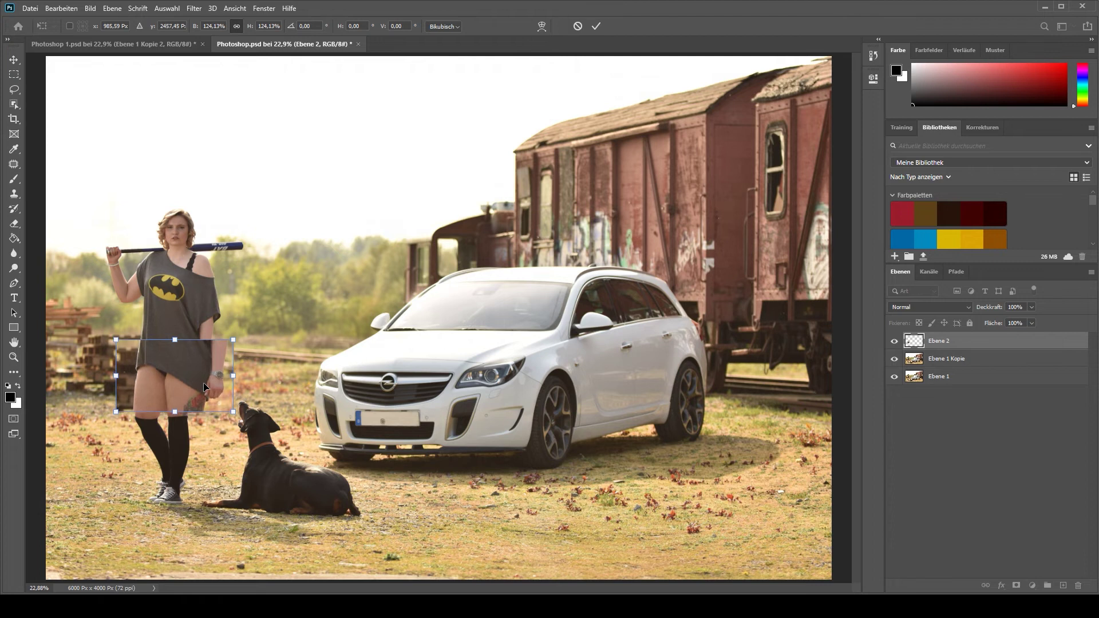
pyautogui.press('Up')
pyautogui.press('Up')
pyautogui.press('Up')
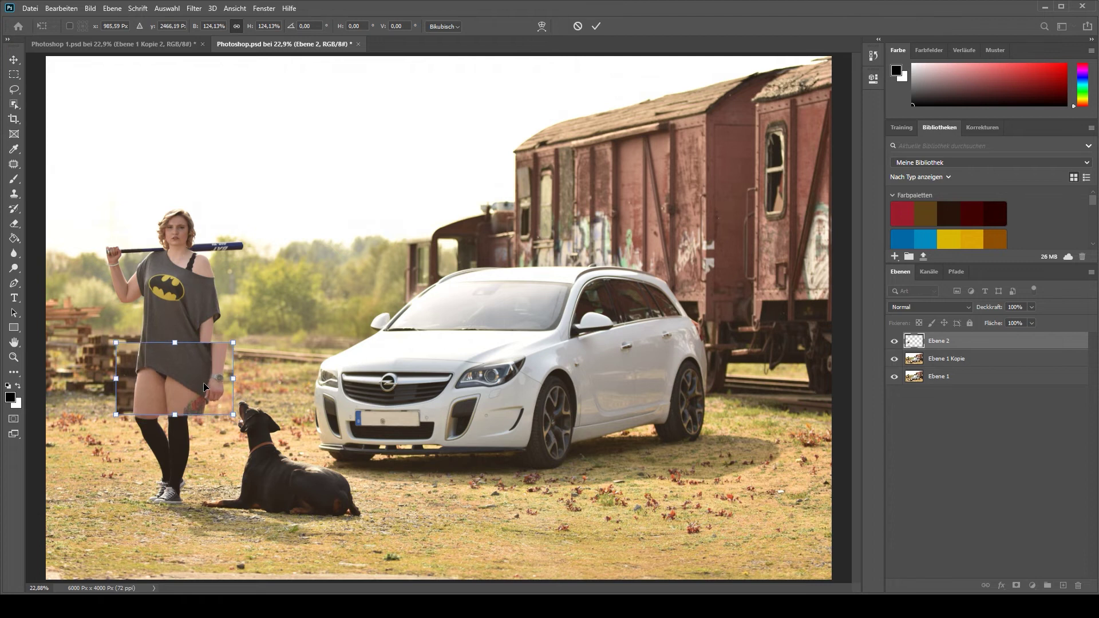
pyautogui.press('Right')
pyautogui.press('Return')
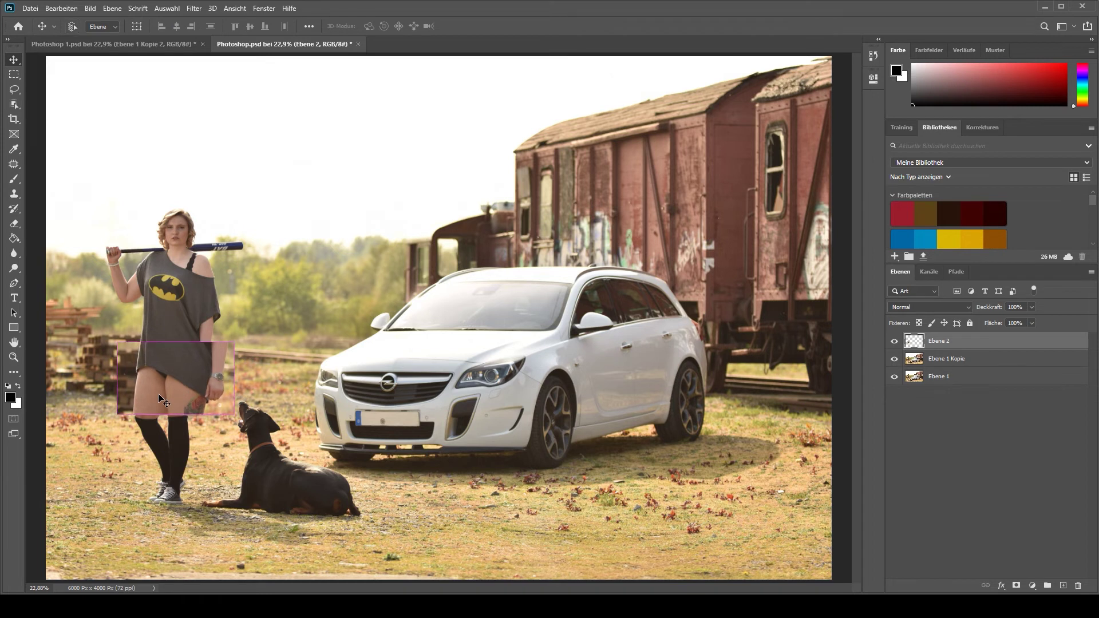
# Step: Transform the patch again, enlarging it to about 105% and nudging it into place
pyautogui.hotkey('ctrl', 't')
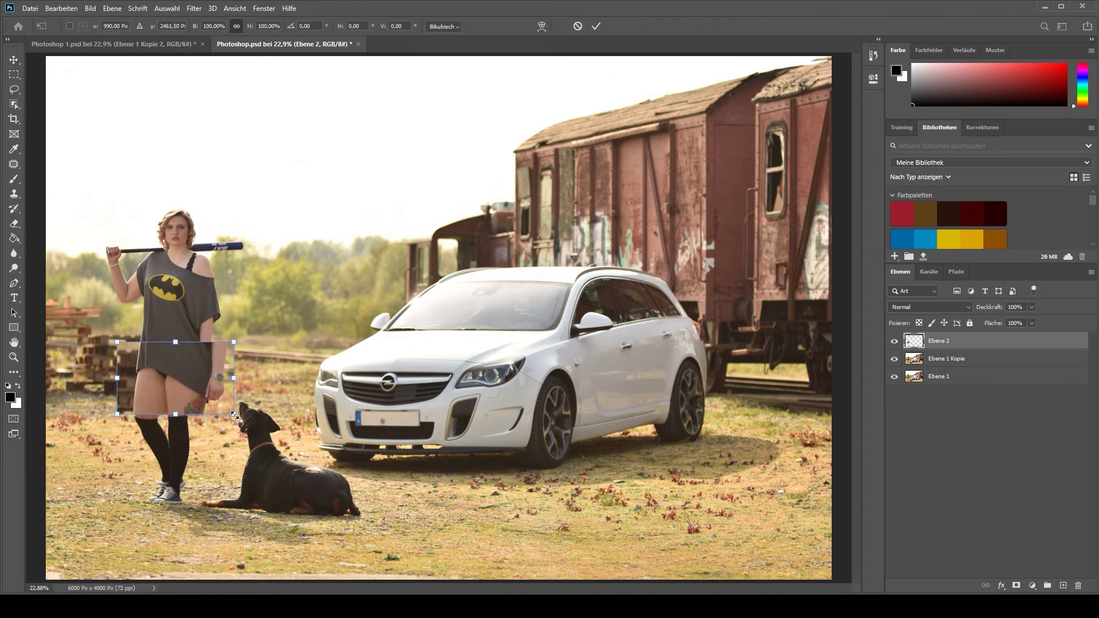
pyautogui.moveTo(234, 414); pyautogui.dragTo(238, 417)
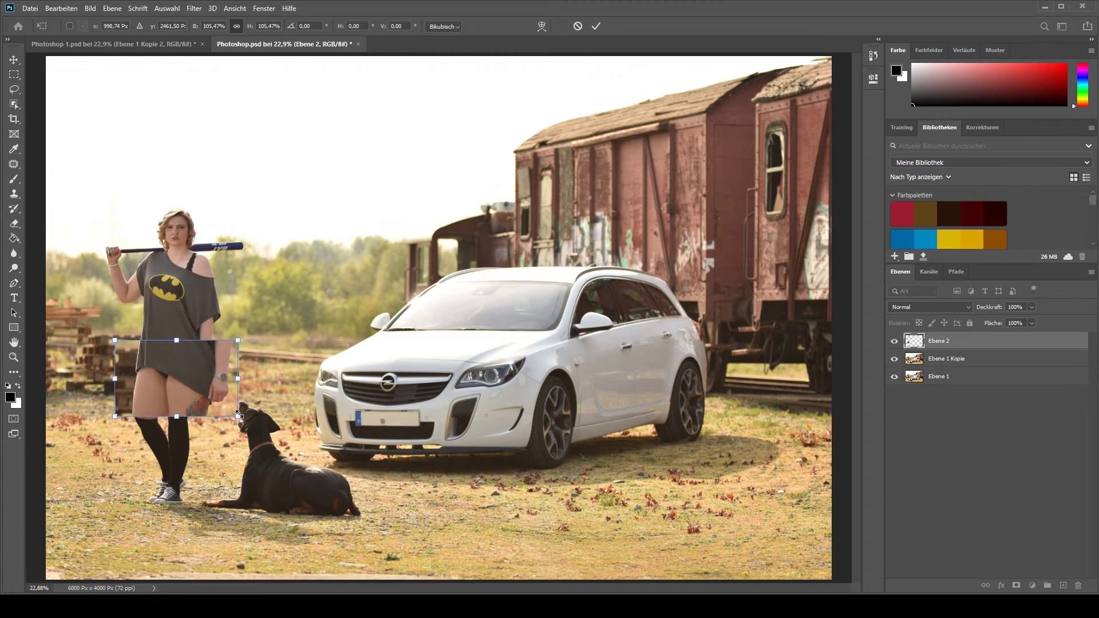
pyautogui.moveTo(237, 415); pyautogui.dragTo(240, 415)
pyautogui.press('Left')
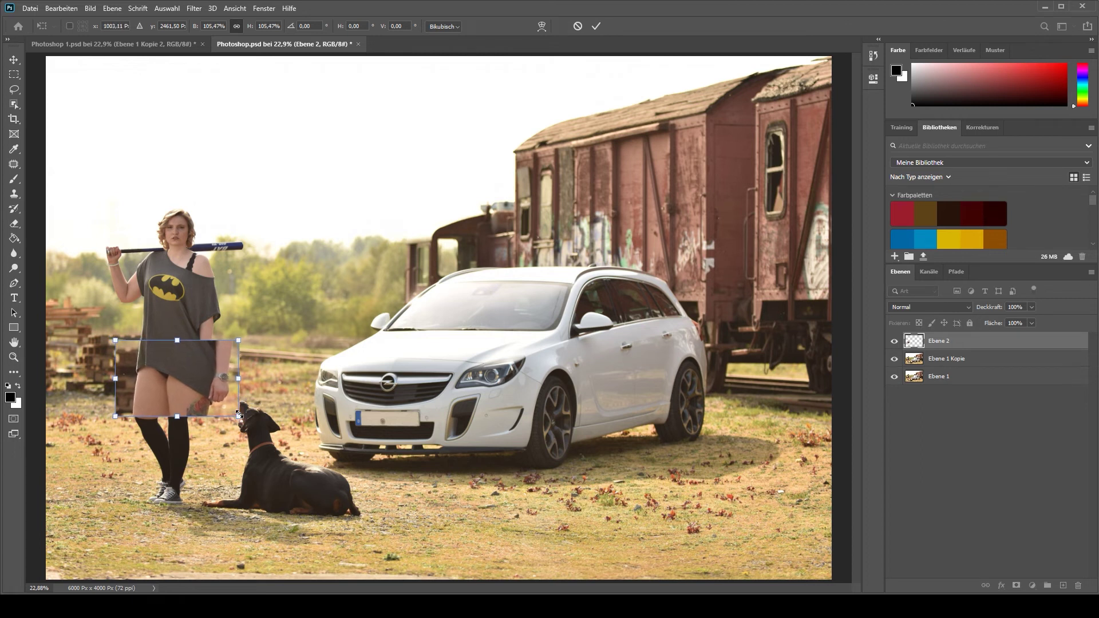
pyautogui.press('Return')
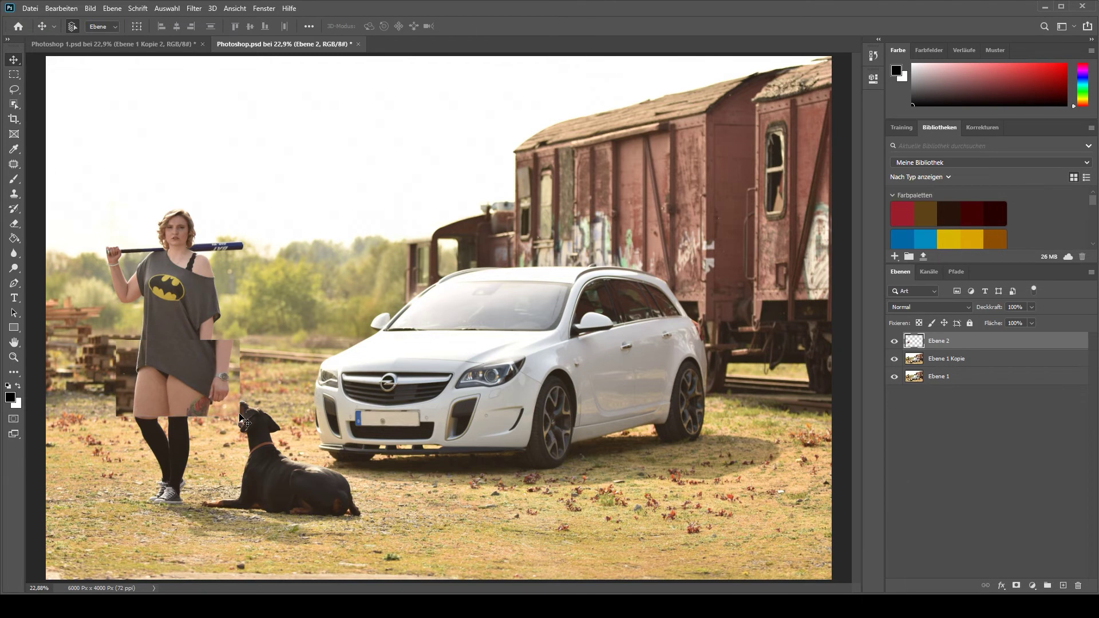
# Step: Nudge the patch, rename its layer 'Shirt 1' and add a layer mask
pyautogui.hotkey('shift', 'Down')
pyautogui.hotkey('shift', 'Down')
pyautogui.hotkey('shift', 'Down')
pyautogui.hotkey('shift', 'Down')
pyautogui.hotkey('shift', 'Down')
pyautogui.hotkey('shift', 'Down')
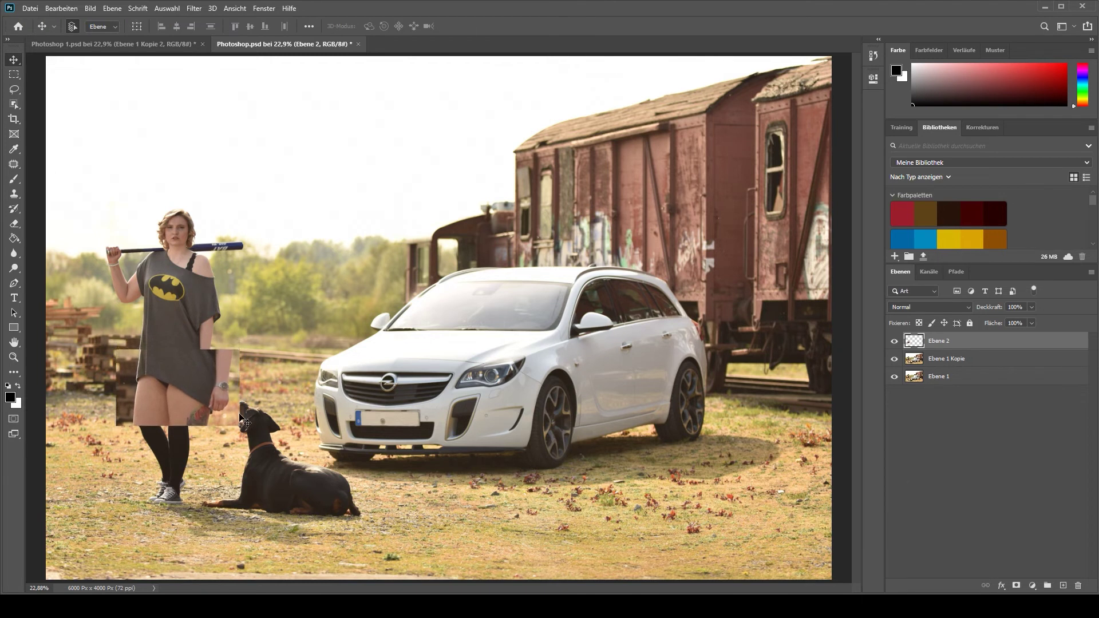
pyautogui.hotkey('shift', 'Up')
pyautogui.hotkey('shift', 'Up')
pyautogui.hotkey('shift', 'Up')
pyautogui.hotkey('shift', 'Up')
pyautogui.hotkey('shift', 'Up')
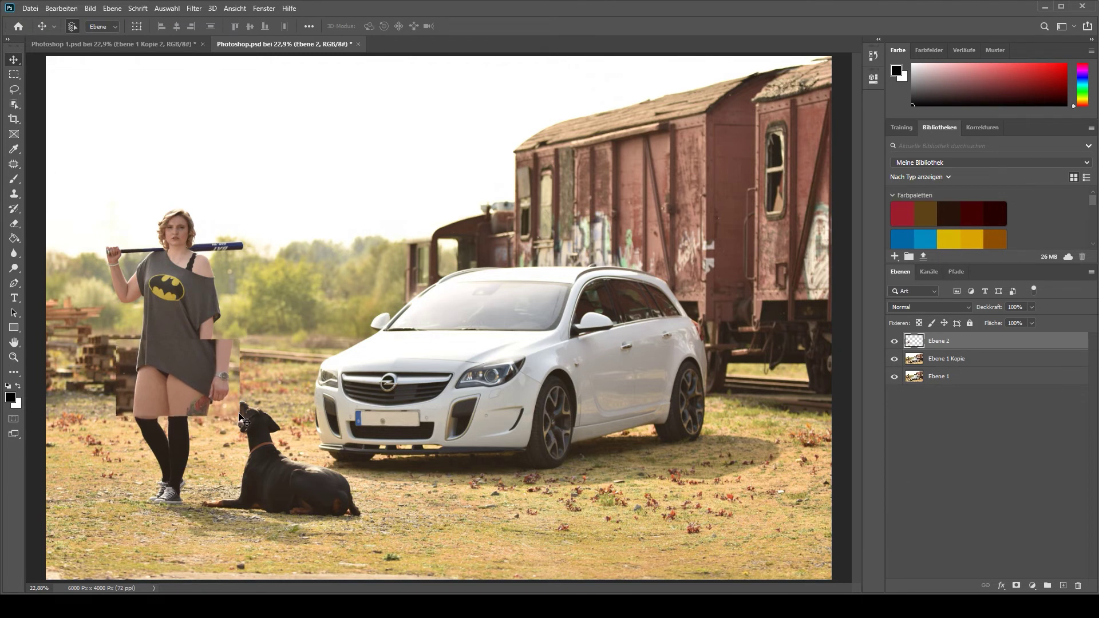
pyautogui.doubleClick(942, 341)
pyautogui.write('Shirt 1')
pyautogui.press('Return')
pyautogui.click(1017, 586)
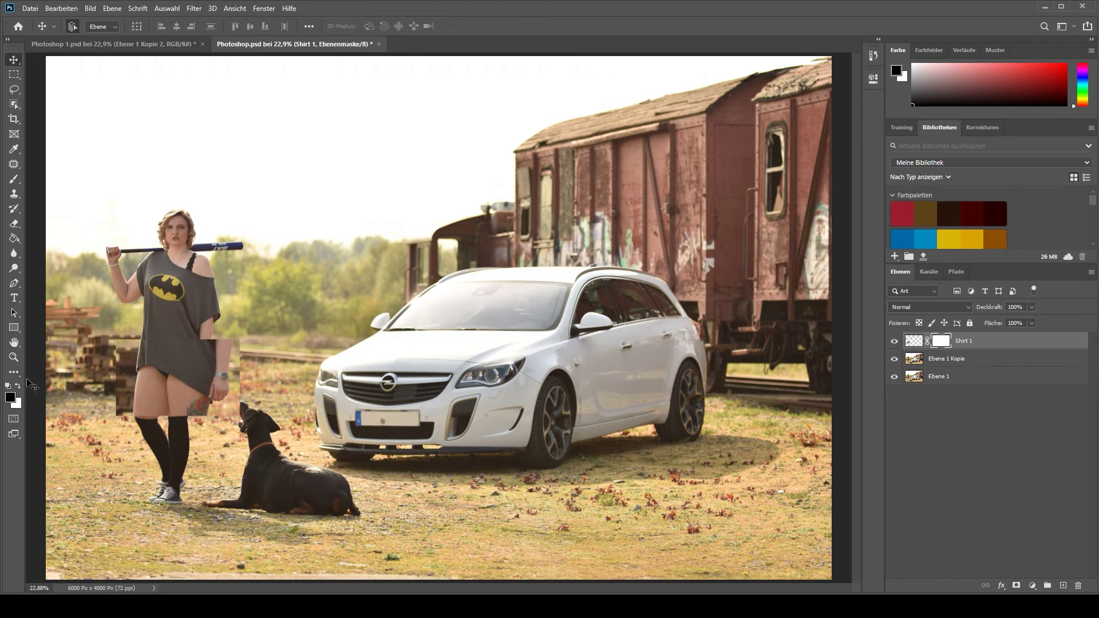
# Step: Set up the Brush tool at 202 px for painting the mask
pyautogui.click(15, 180)
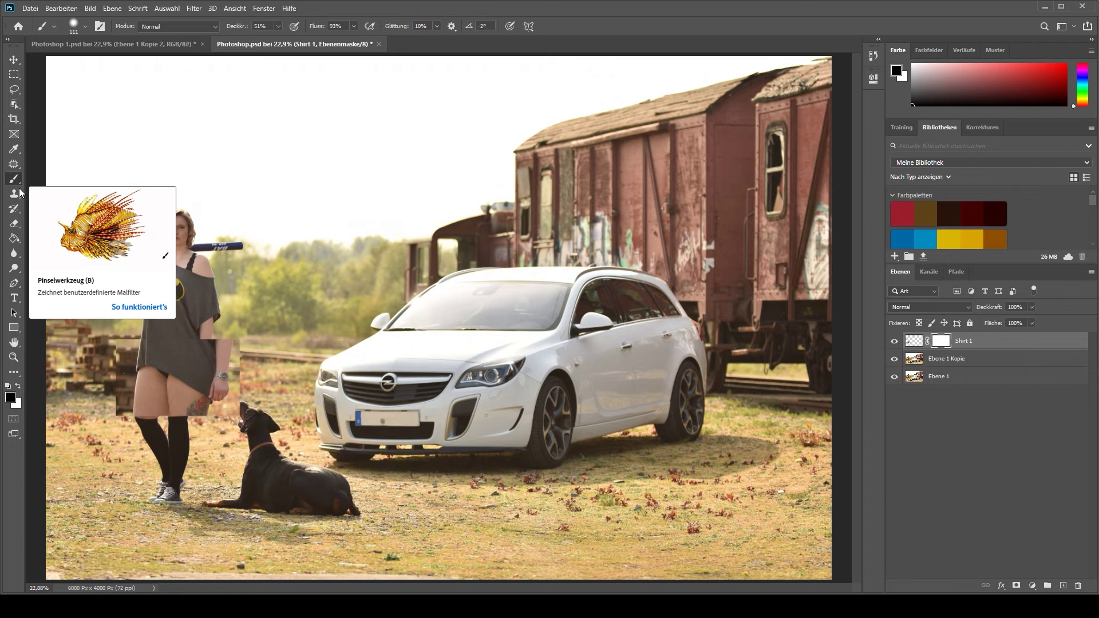
pyautogui.rightClick(258, 336)
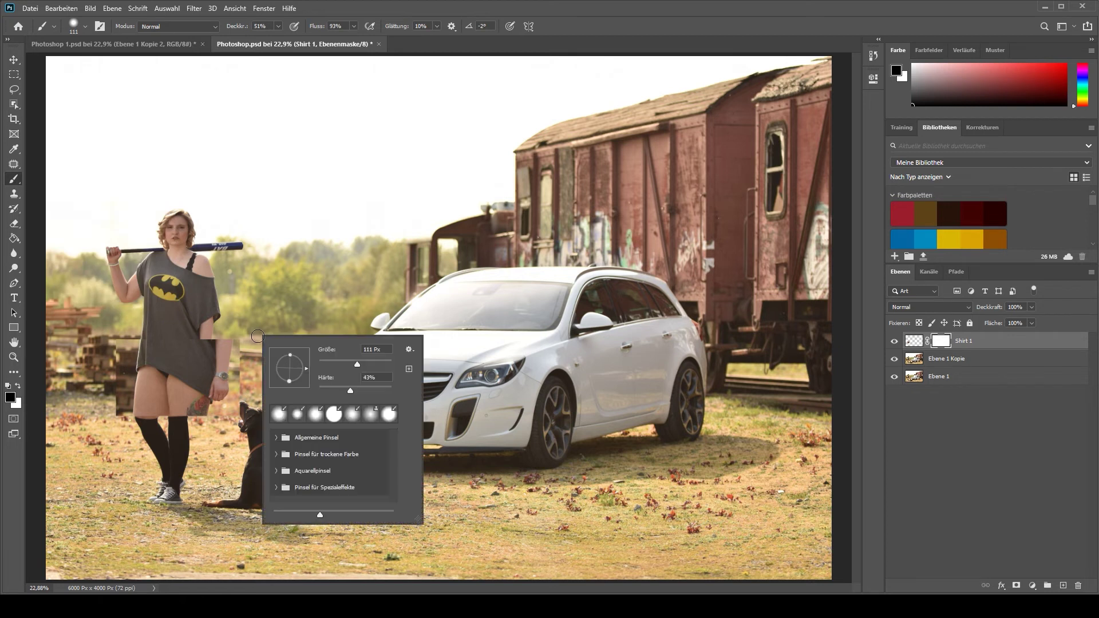
pyautogui.click(379, 361)
pyautogui.click(224, 332)
# Step: Paint black at 100% opacity to soften patch edges near the arm, hip and thighs, revealing the wrist
pyautogui.moveTo(235, 348); pyautogui.dragTo(213, 354)
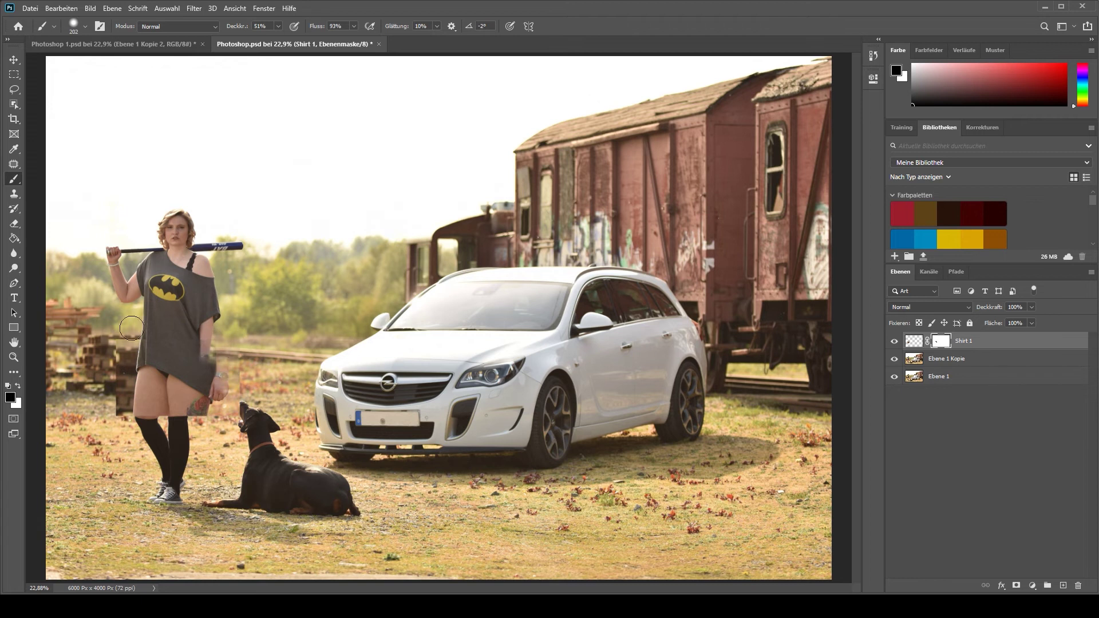
pyautogui.moveTo(115, 343)
pyautogui.mouseDown()
pyautogui.moveTo(166, 413)
pyautogui.moveTo(208, 408)
pyautogui.mouseUp()
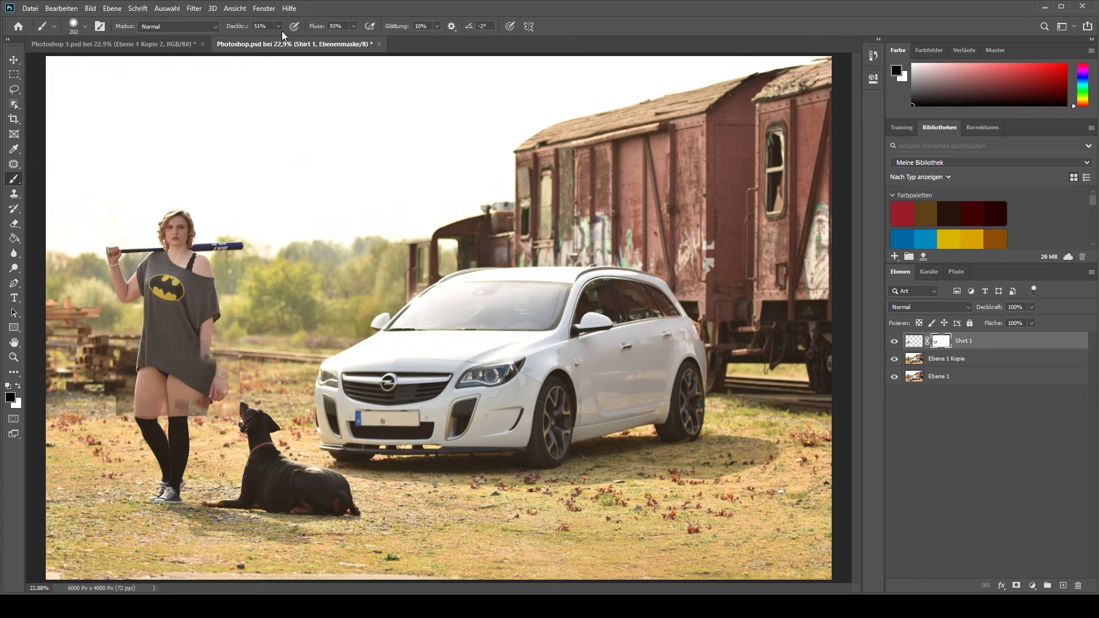
pyautogui.moveTo(234, 27); pyautogui.dragTo(342, 23)
pyautogui.moveTo(196, 412)
pyautogui.mouseDown()
pyautogui.moveTo(251, 380)
pyautogui.moveTo(212, 389)
pyautogui.mouseUp()
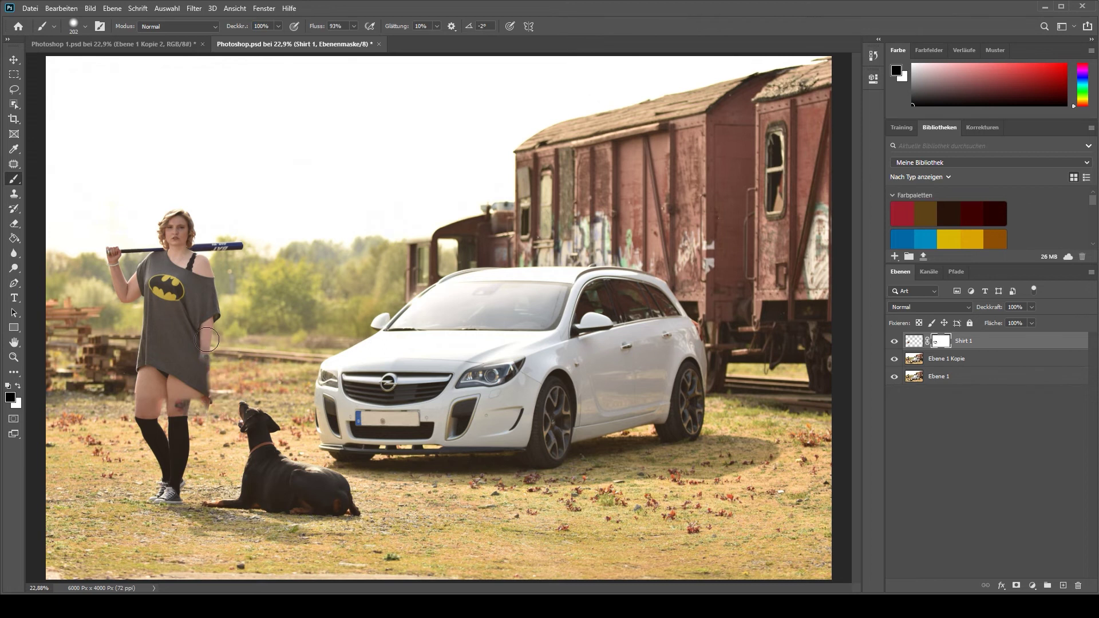
pyautogui.moveTo(158, 334); pyautogui.dragTo(106, 378)
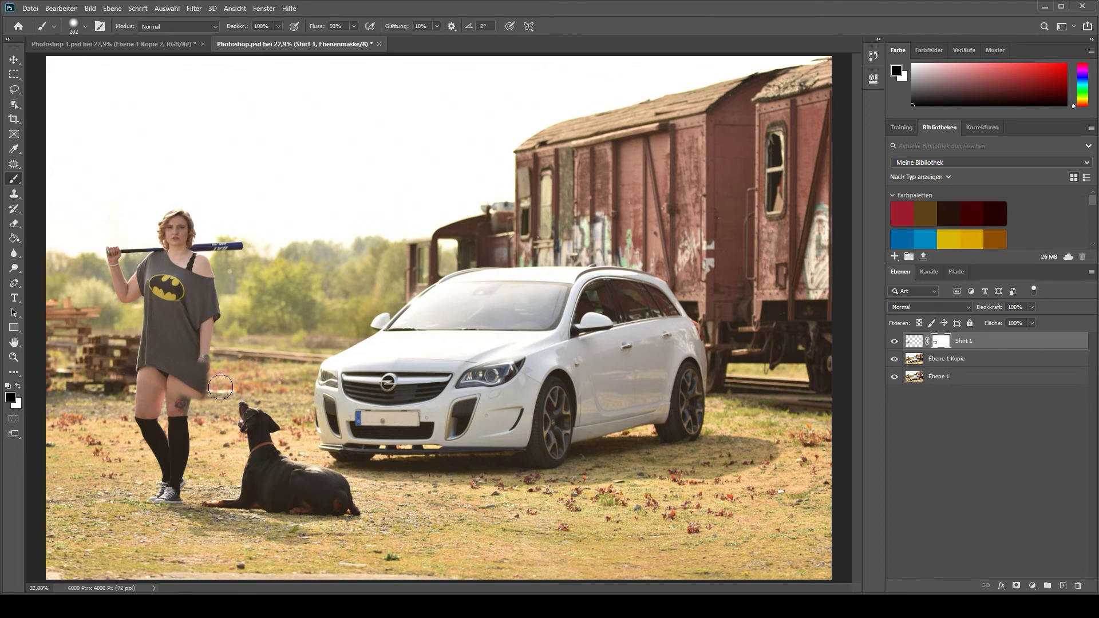
pyautogui.moveTo(213, 361); pyautogui.dragTo(205, 373)
# Step: Zoom in and, with a harder brush, mask the shirt flap to reveal the thigh and upper tattoo
pyautogui.hotkey('ctrl', '+')
pyautogui.hotkey('ctrl', '+')
pyautogui.hotkey('ctrl', '+')
pyautogui.hotkey('ctrl', '+')
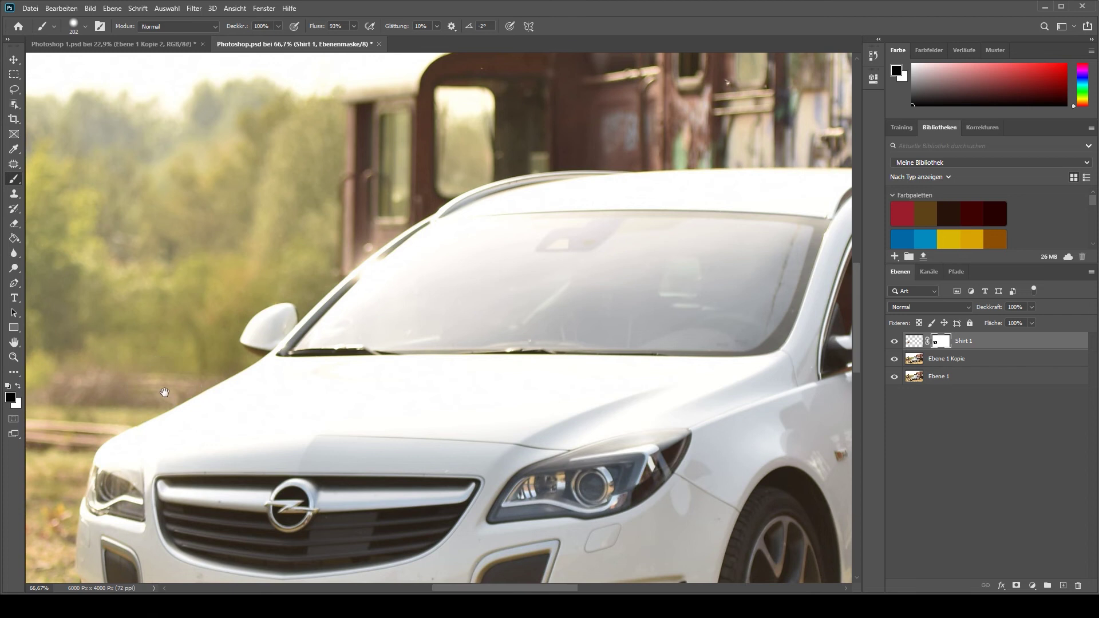
pyautogui.moveTo(167, 393)
pyautogui.mouseDown()
pyautogui.moveTo(828, 261)
pyautogui.moveTo(833, 209)
pyautogui.mouseUp()
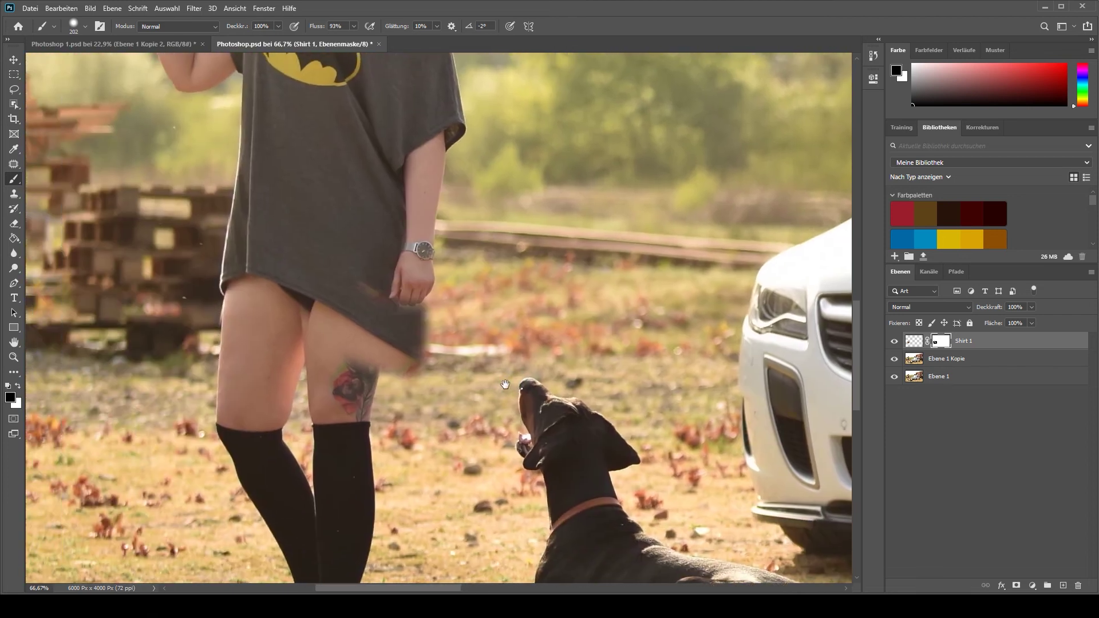
pyautogui.moveTo(366, 344); pyautogui.dragTo(269, 326)
pyautogui.rightClick(337, 371)
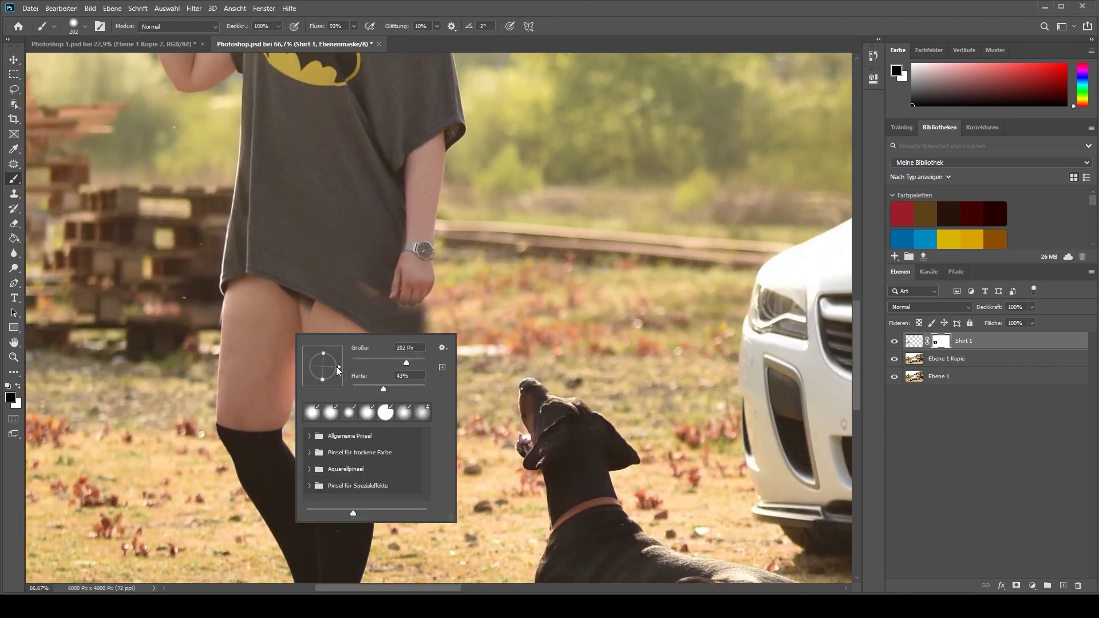
pyautogui.click(418, 389)
pyautogui.click(279, 303)
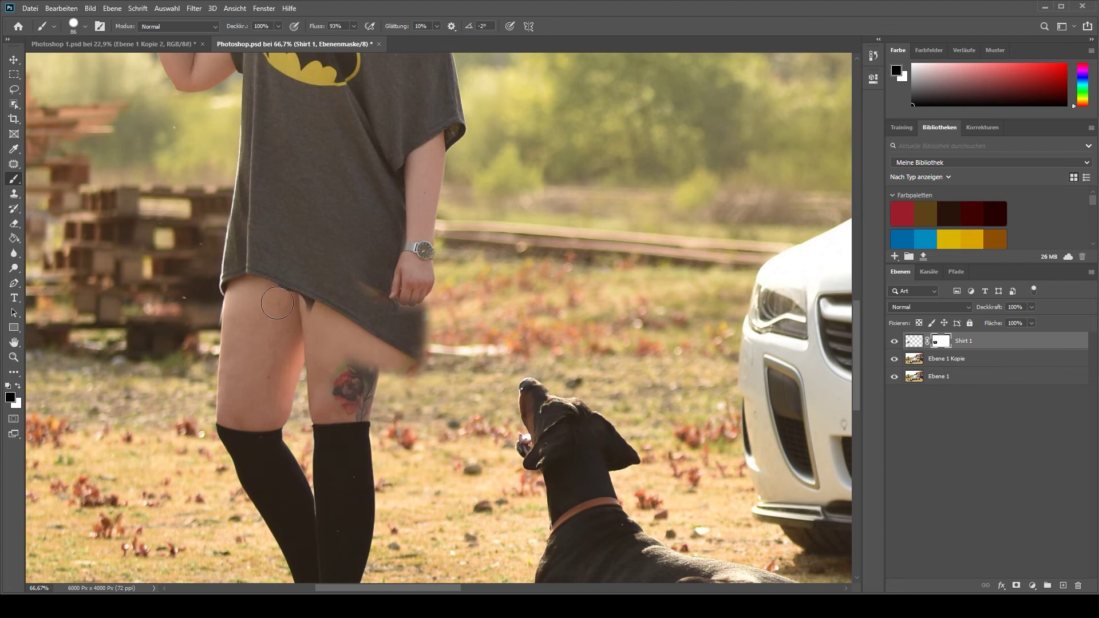
pyautogui.moveTo(330, 327)
pyautogui.mouseDown()
pyautogui.moveTo(404, 374)
pyautogui.moveTo(316, 316)
pyautogui.mouseUp()
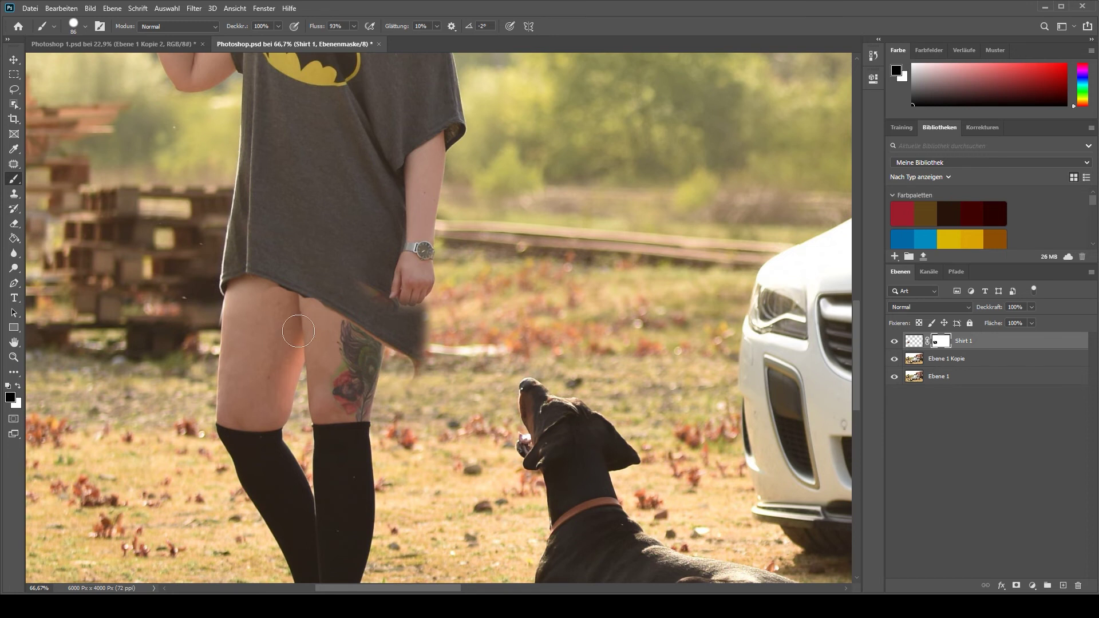
# Step: Zoom closer and mask the dark shirt edge near the crotch and stray areas along the thigh, undoing one stroke
pyautogui.hotkey('ctrl', '+')
pyautogui.hotkey('ctrl', '+')
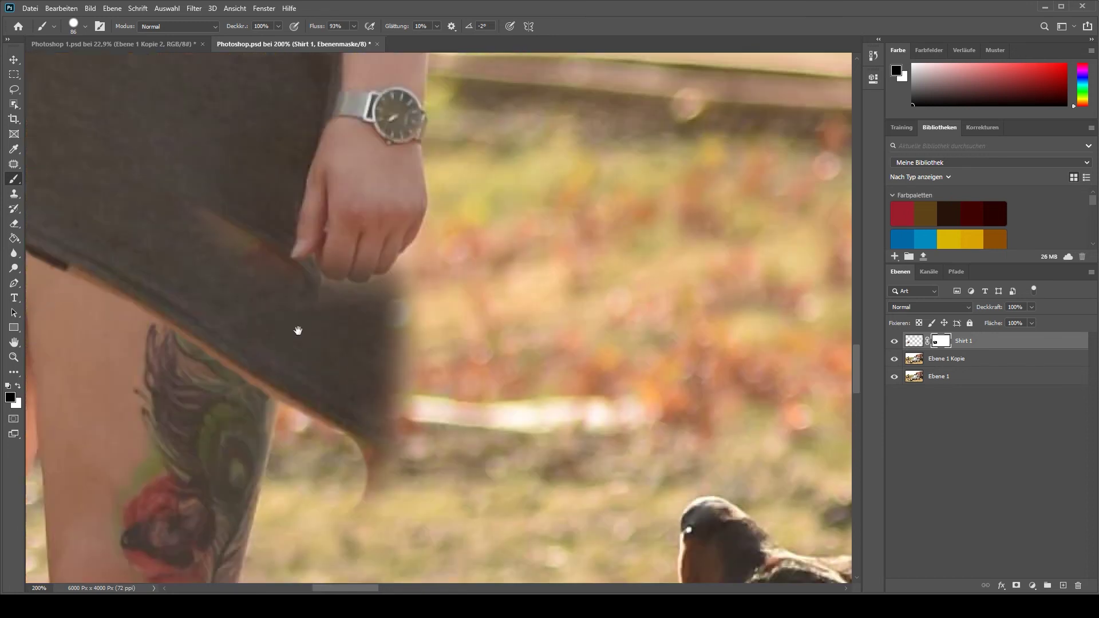
pyautogui.moveTo(297, 326)
pyautogui.mouseDown()
pyautogui.moveTo(822, 363)
pyautogui.moveTo(736, 395)
pyautogui.mouseUp()
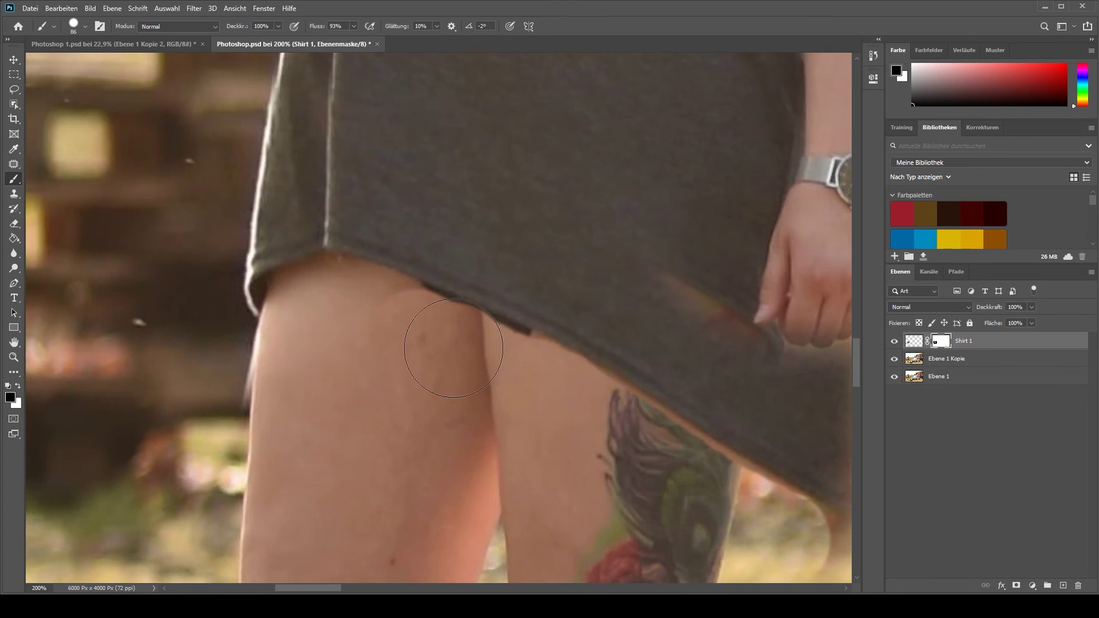
pyautogui.moveTo(423, 358)
pyautogui.mouseDown()
pyautogui.moveTo(369, 319)
pyautogui.moveTo(319, 307)
pyautogui.moveTo(295, 314)
pyautogui.moveTo(314, 373)
pyautogui.moveTo(290, 393)
pyautogui.moveTo(196, 359)
pyautogui.moveTo(208, 370)
pyautogui.moveTo(198, 373)
pyautogui.moveTo(215, 461)
pyautogui.mouseUp()
pyautogui.press('x')
pyautogui.press('x')
pyautogui.moveTo(282, 404)
pyautogui.mouseDown()
pyautogui.moveTo(184, 393)
pyautogui.moveTo(160, 246)
pyautogui.mouseUp()
pyautogui.moveTo(175, 322)
pyautogui.mouseDown()
pyautogui.moveTo(282, 368)
pyautogui.moveTo(305, 315)
pyautogui.moveTo(355, 315)
pyautogui.moveTo(331, 311)
pyautogui.mouseUp()
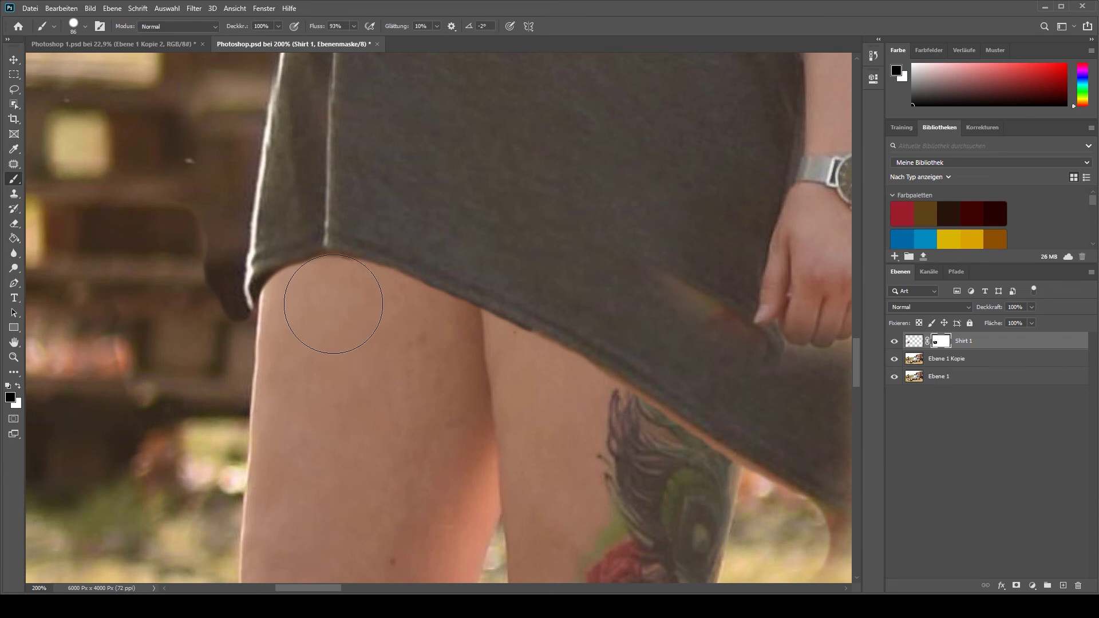
pyautogui.moveTo(541, 387)
pyautogui.mouseDown()
pyautogui.moveTo(564, 419)
pyautogui.moveTo(503, 358)
pyautogui.moveTo(510, 376)
pyautogui.mouseUp()
pyautogui.moveTo(192, 355)
pyautogui.mouseDown()
pyautogui.moveTo(201, 318)
pyautogui.moveTo(188, 295)
pyautogui.moveTo(282, 559)
pyautogui.mouseUp()
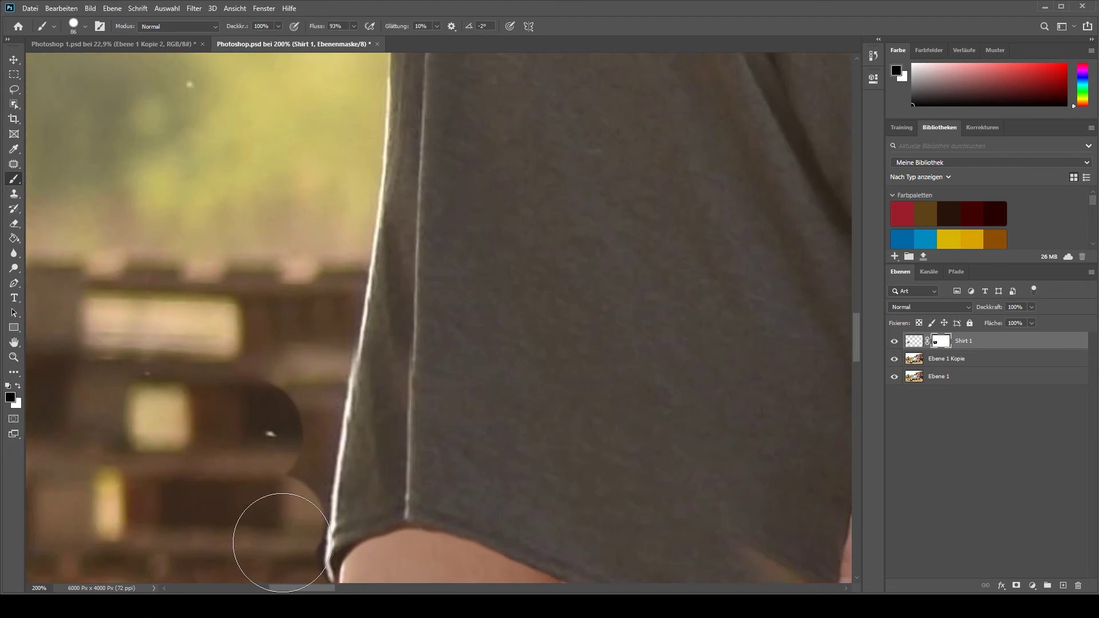
pyautogui.hotkey('ctrl', 'z')
pyautogui.hotkey('ctrl', 'z')
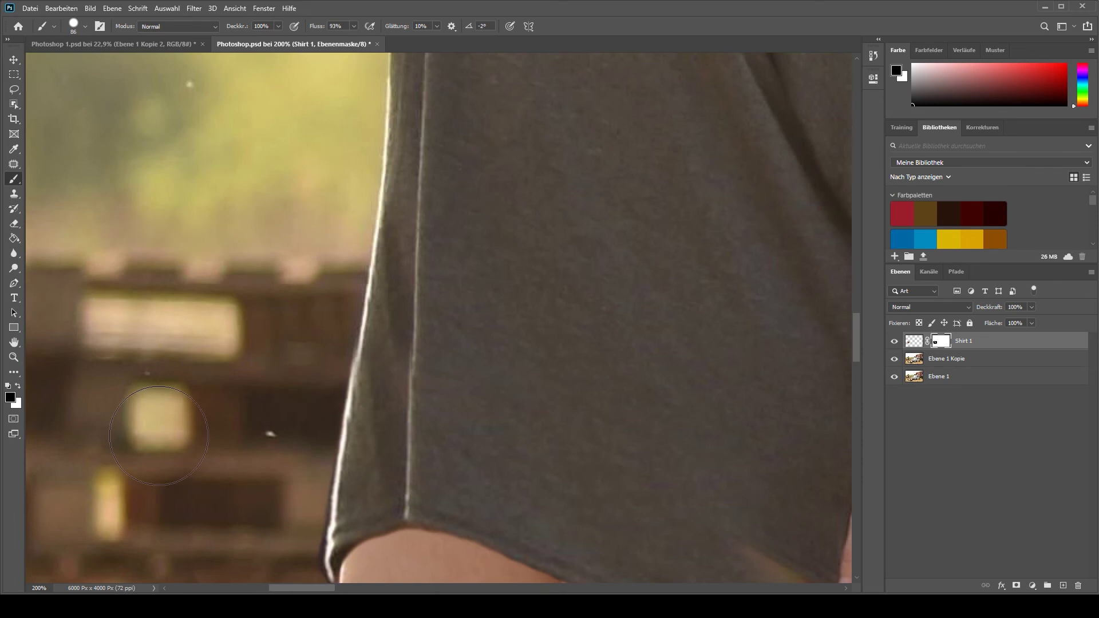
# Step: Zoom out, recentre the figure and mask the blurry grey patch beside the hand
pyautogui.hotkey('ctrl', '-')
pyautogui.hotkey('ctrl', '-')
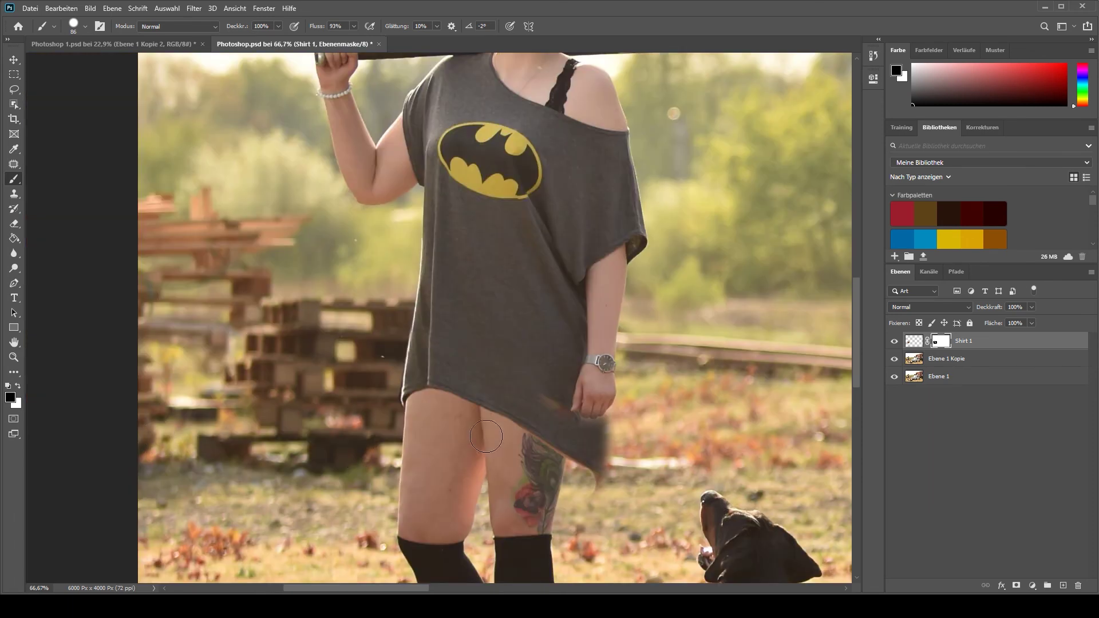
pyautogui.moveTo(451, 448); pyautogui.dragTo(375, 433)
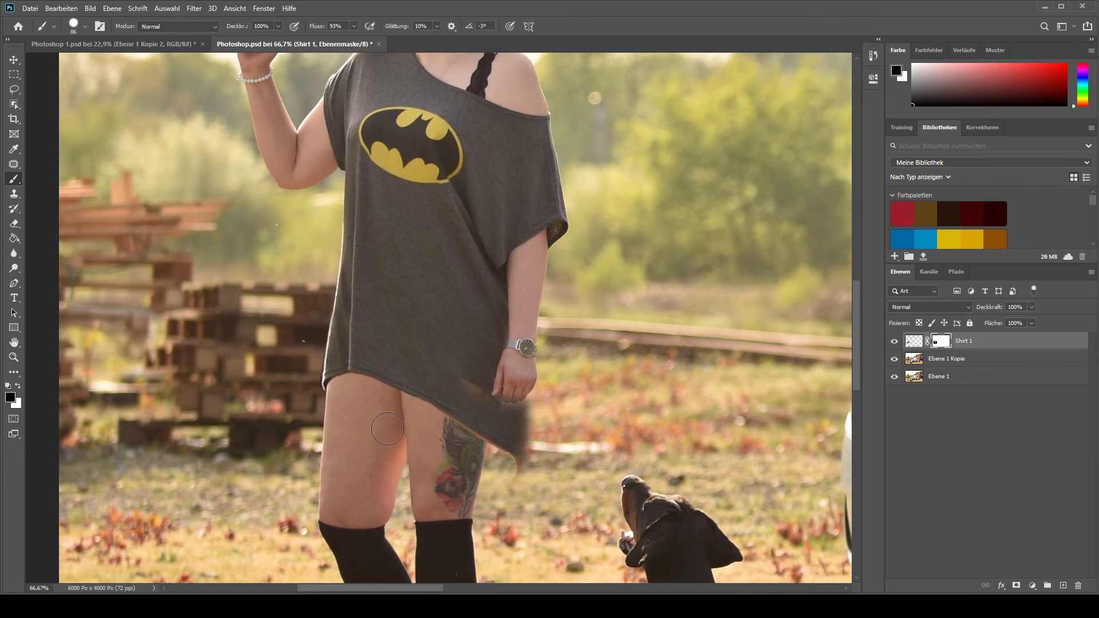
pyautogui.press('v')
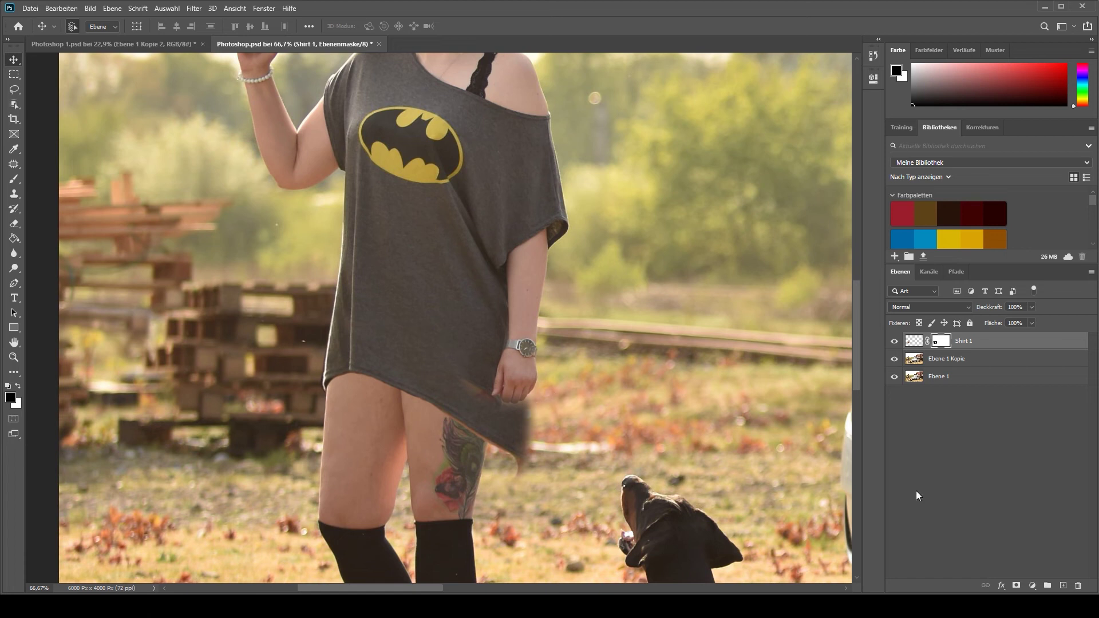
pyautogui.click(15, 178)
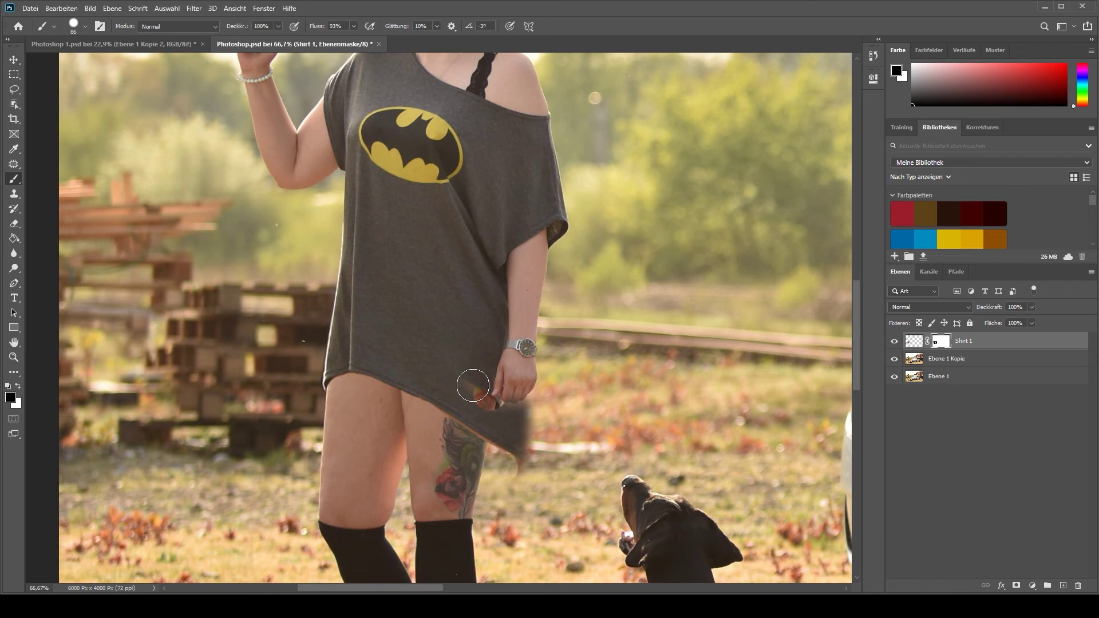
pyautogui.press('x')
pyautogui.press('x')
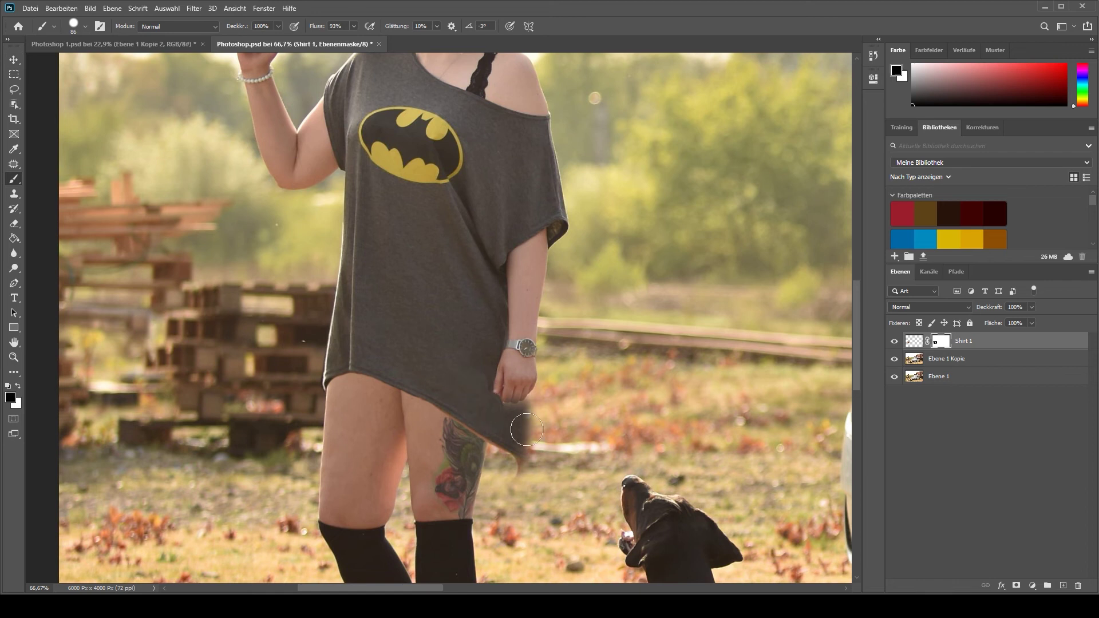
pyautogui.moveTo(518, 401); pyautogui.dragTo(524, 467)
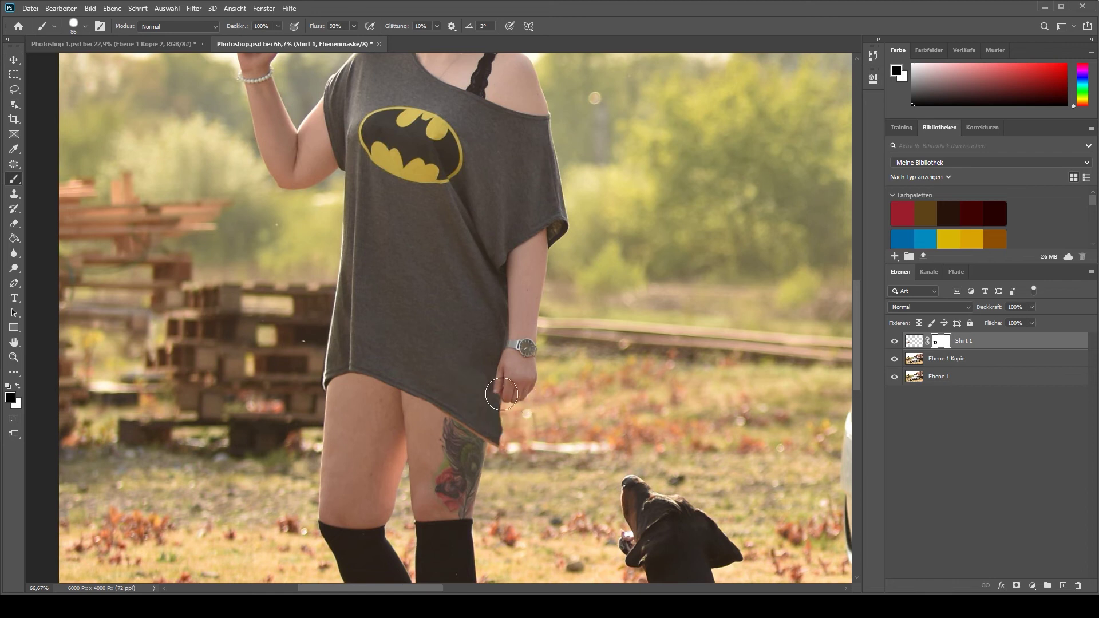
# Step: Zoom in on the hem and smooth the mask along the tattoo and hem edge
pyautogui.press('x')
pyautogui.scroll(2, 464, 407)
pyautogui.scroll(1, 461, 405)
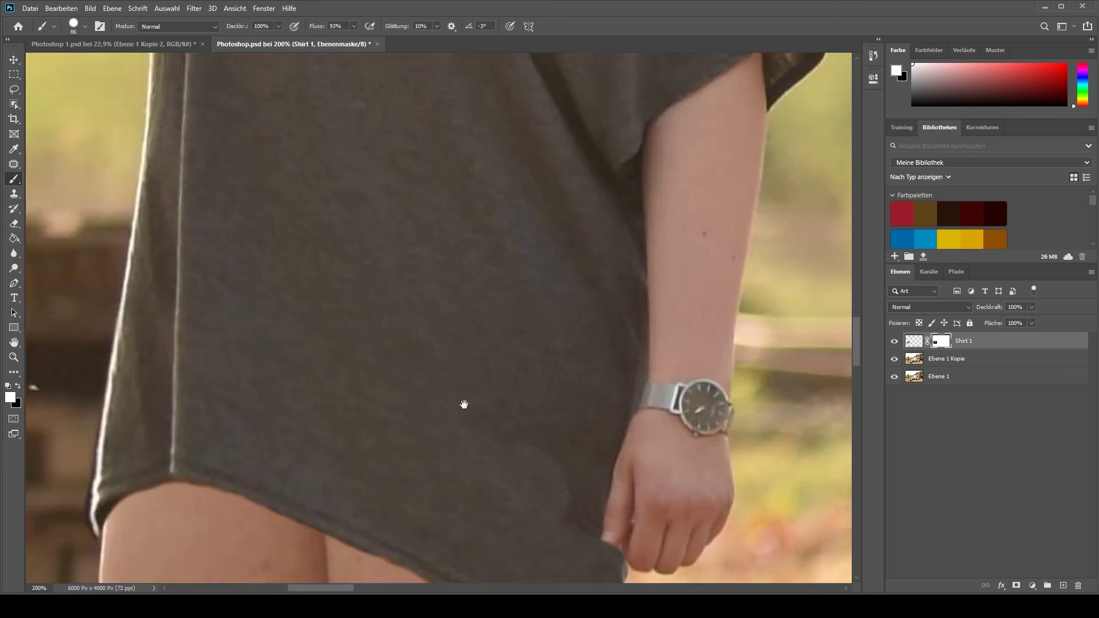
pyautogui.moveTo(461, 404); pyautogui.dragTo(343, 126)
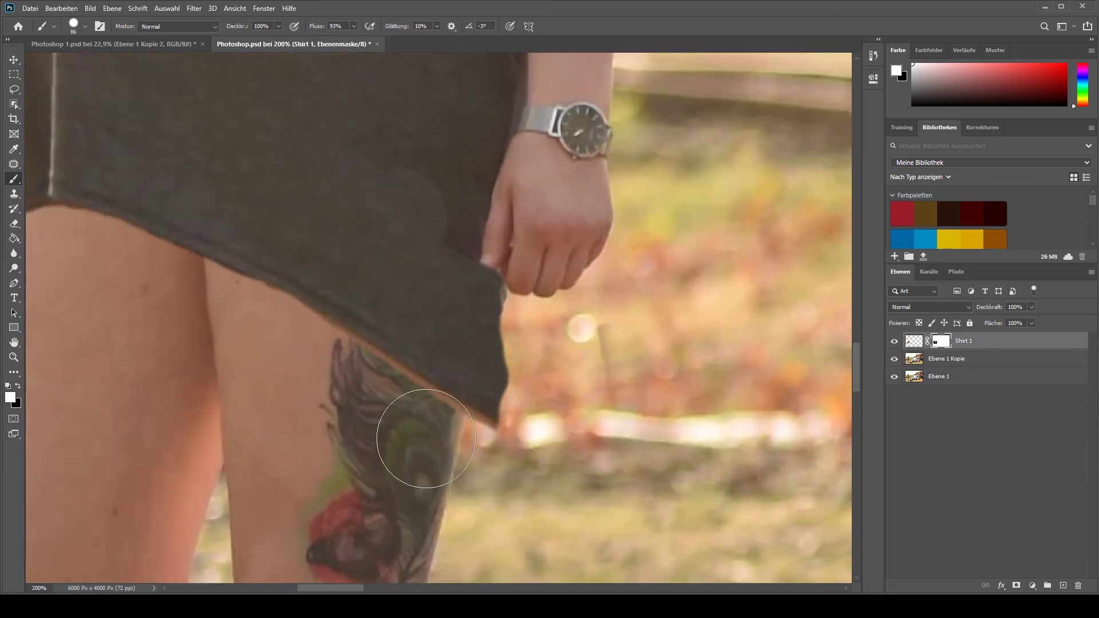
pyautogui.click(425, 441)
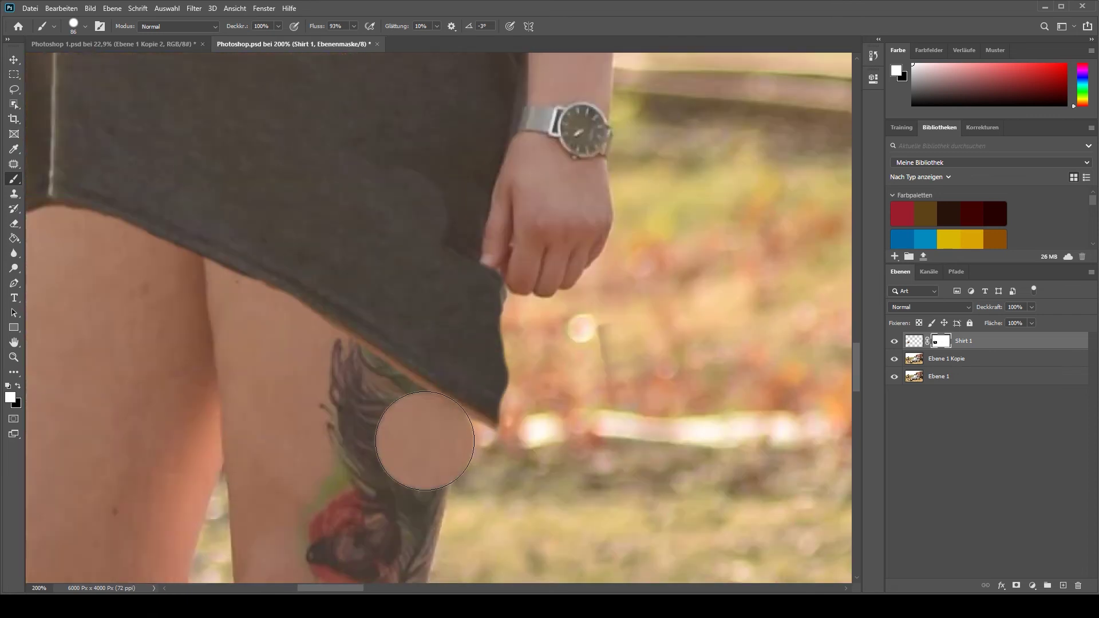
pyautogui.press('x')
pyautogui.click(425, 441)
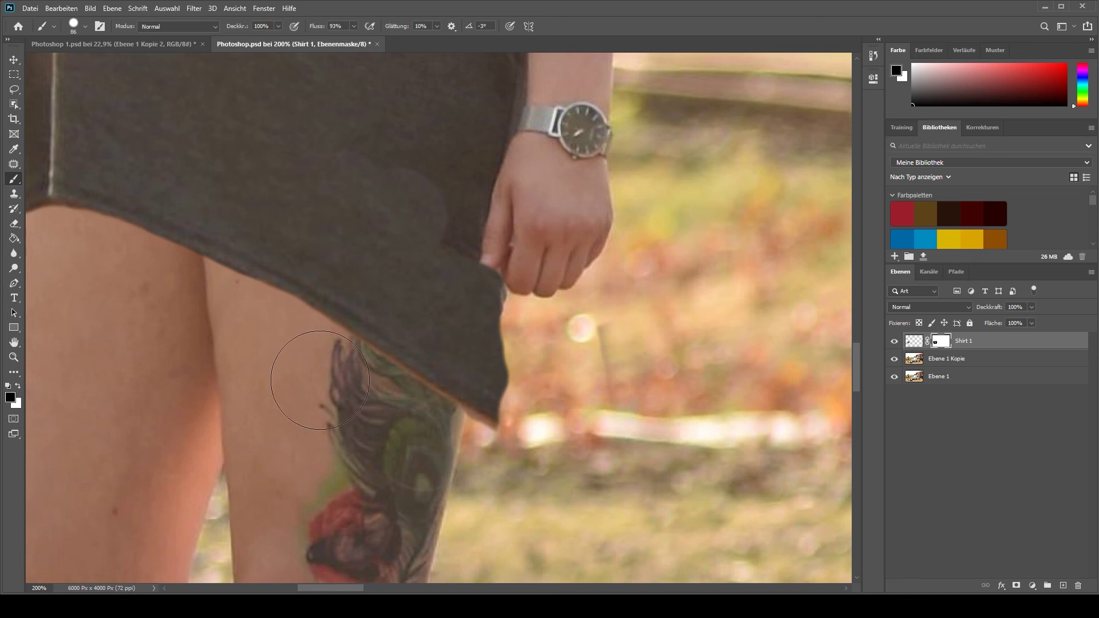
pyautogui.moveTo(354, 394); pyautogui.dragTo(489, 475)
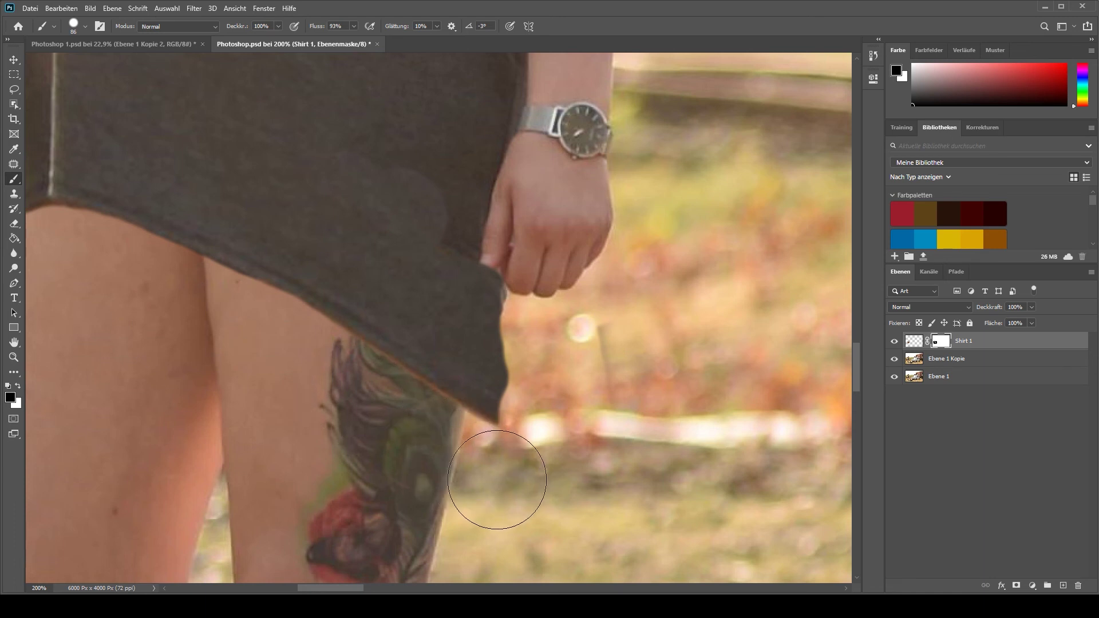
# Step: Lower brush opacity to 31% and softly blend the mask on the upper shirt and around the fingers
pyautogui.moveTo(200, 27); pyautogui.dragTo(194, 28)
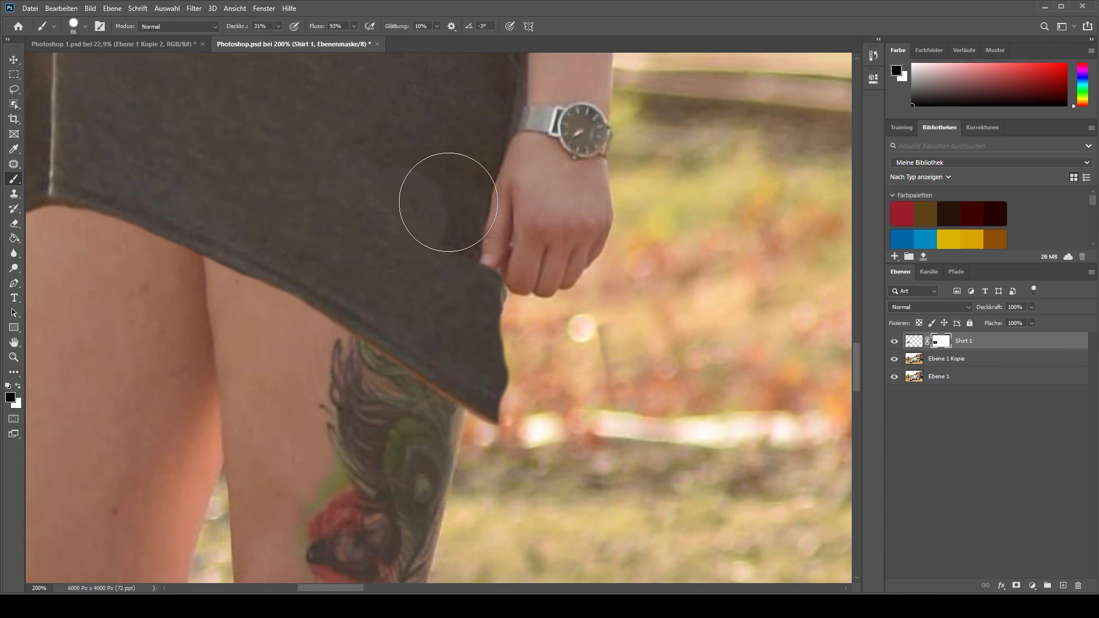
pyautogui.moveTo(421, 184)
pyautogui.mouseDown()
pyautogui.moveTo(421, 211)
pyautogui.moveTo(405, 217)
pyautogui.mouseUp()
pyautogui.press('x')
pyautogui.press('x')
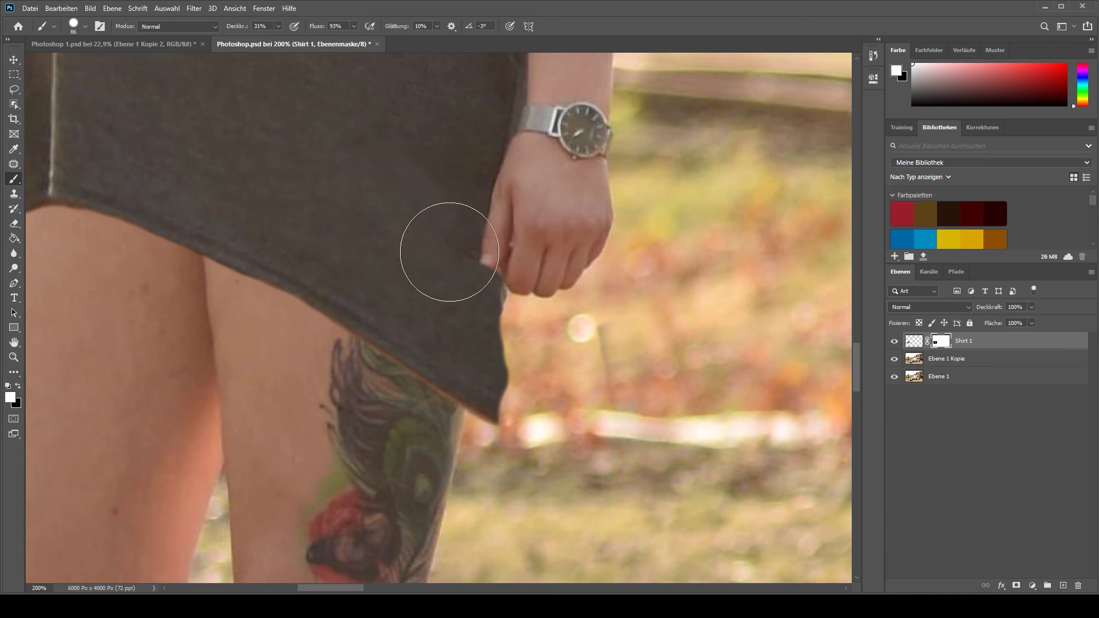
pyautogui.moveTo(484, 277)
pyautogui.mouseDown()
pyautogui.moveTo(498, 270)
pyautogui.moveTo(442, 282)
pyautogui.mouseUp()
pyautogui.press('x')
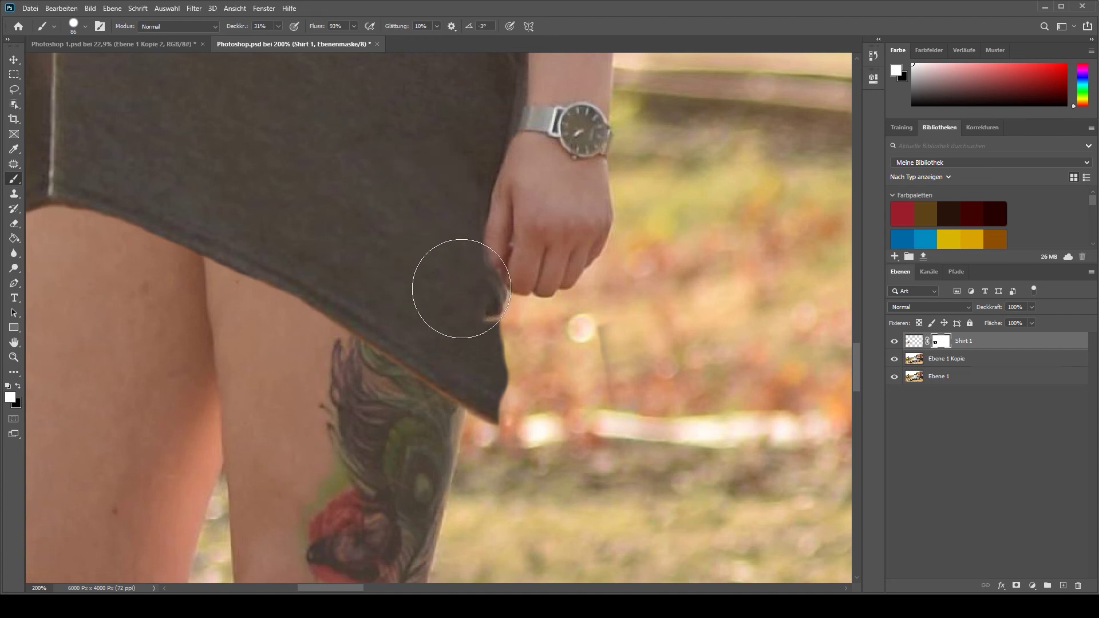
pyautogui.press('x')
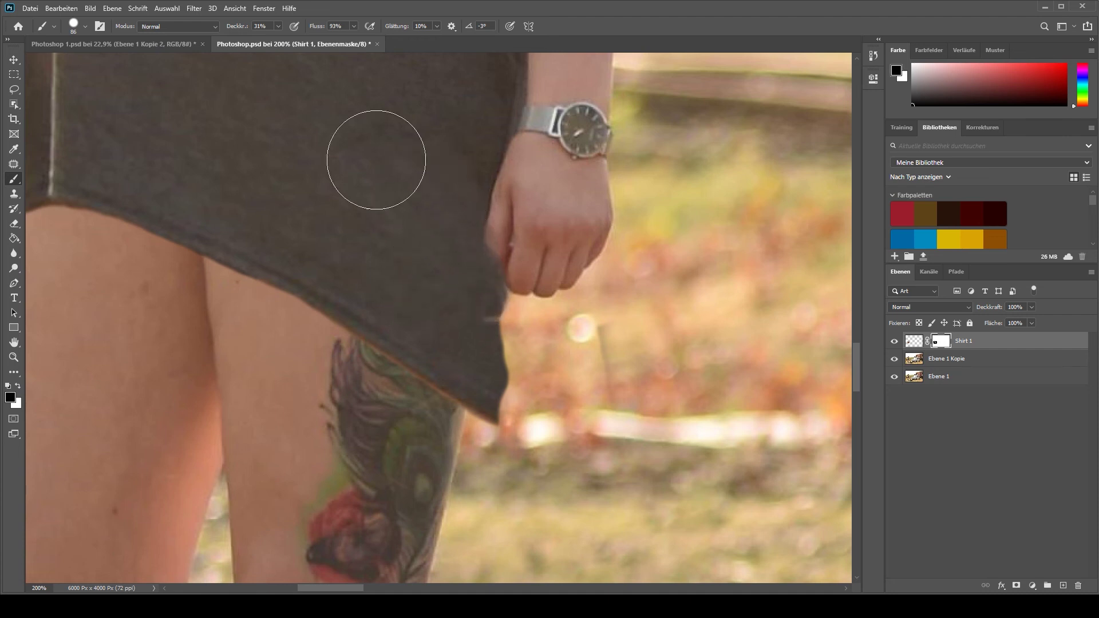
pyautogui.moveTo(366, 203); pyautogui.dragTo(333, 189)
pyautogui.press('x')
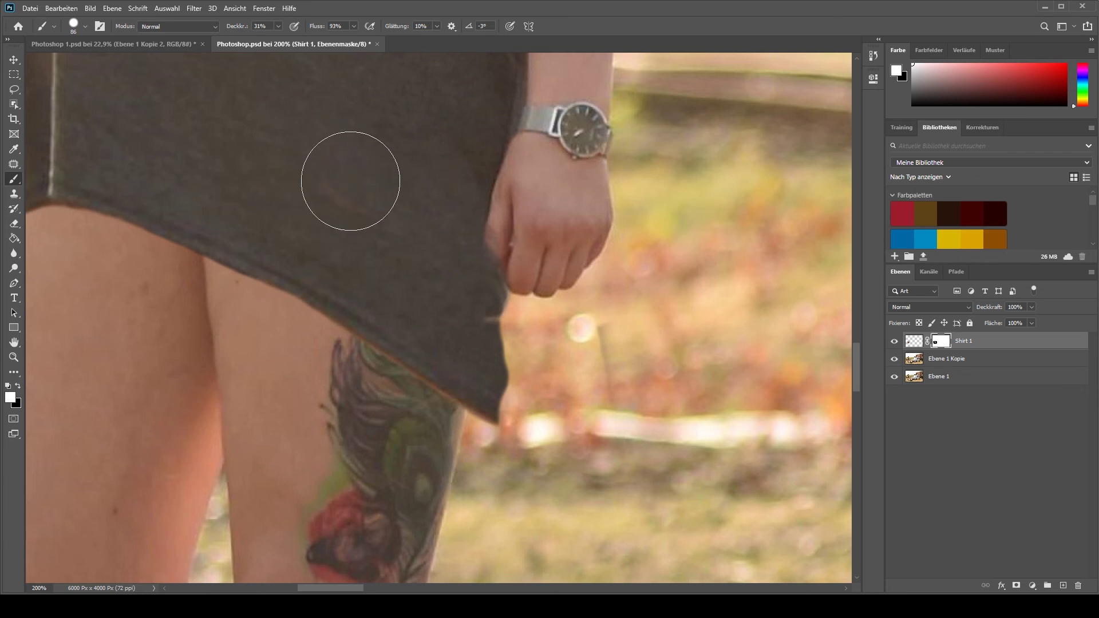
# Step: Zoom out to review the whole figure, then zoom in on the shirt edge by the hand
pyautogui.hotkey('ctrl', '-')
pyautogui.hotkey('ctrl', '-')
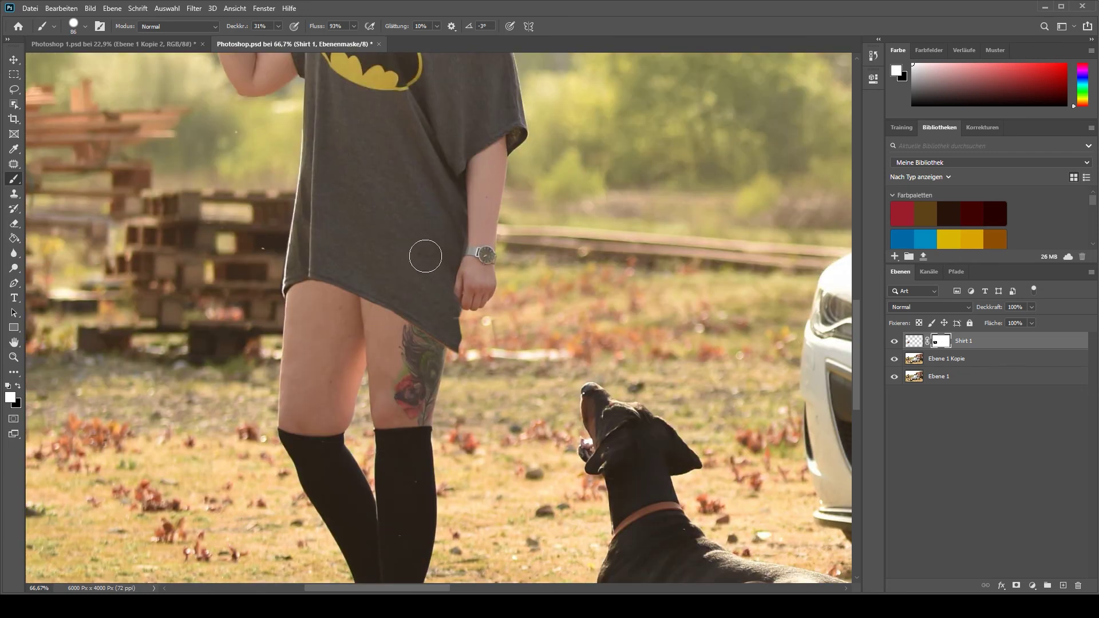
pyautogui.press('x')
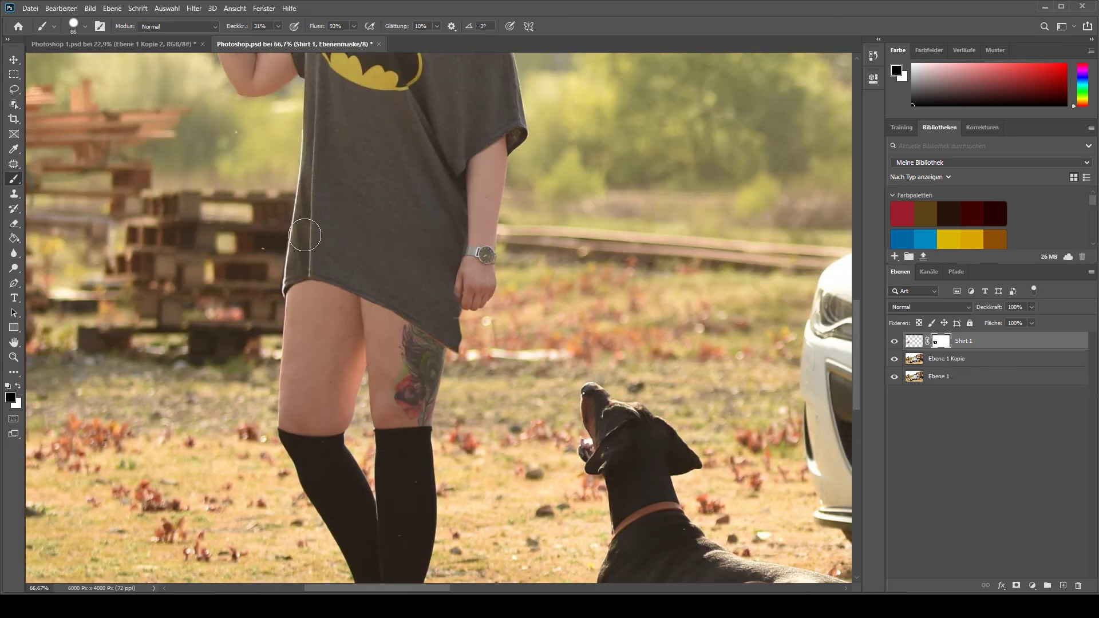
pyautogui.press('x')
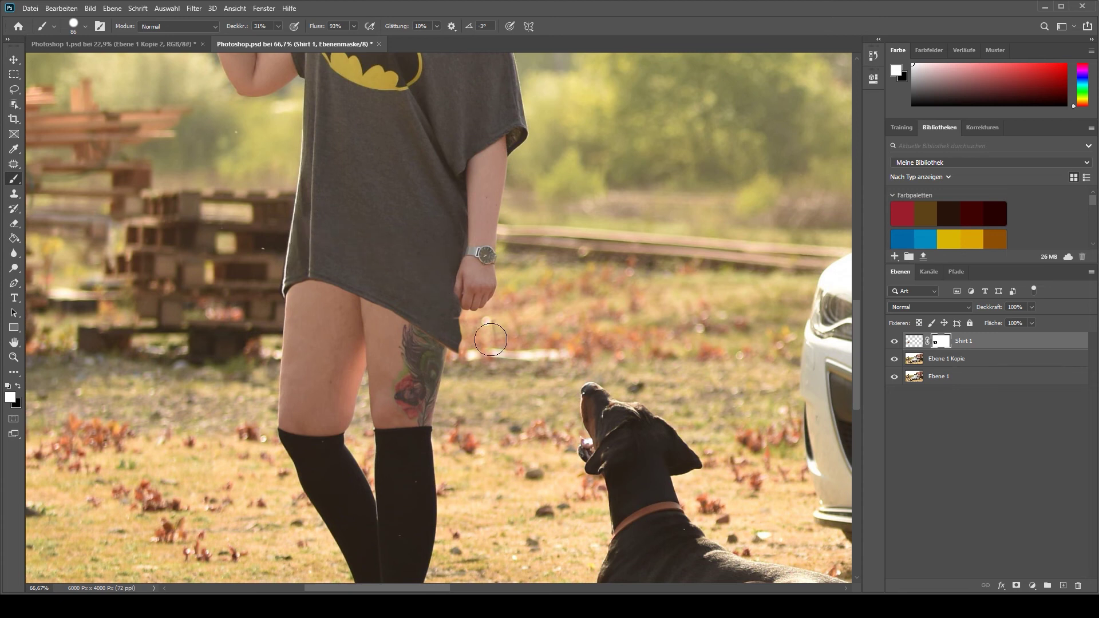
pyautogui.hotkey('ctrl', '1')
pyautogui.hotkey('ctrl', '+')
pyautogui.hotkey('ctrl', '+')
# Step: With a 26 px brush, mask the shirt away from the fingertip
pyautogui.rightClick(543, 240)
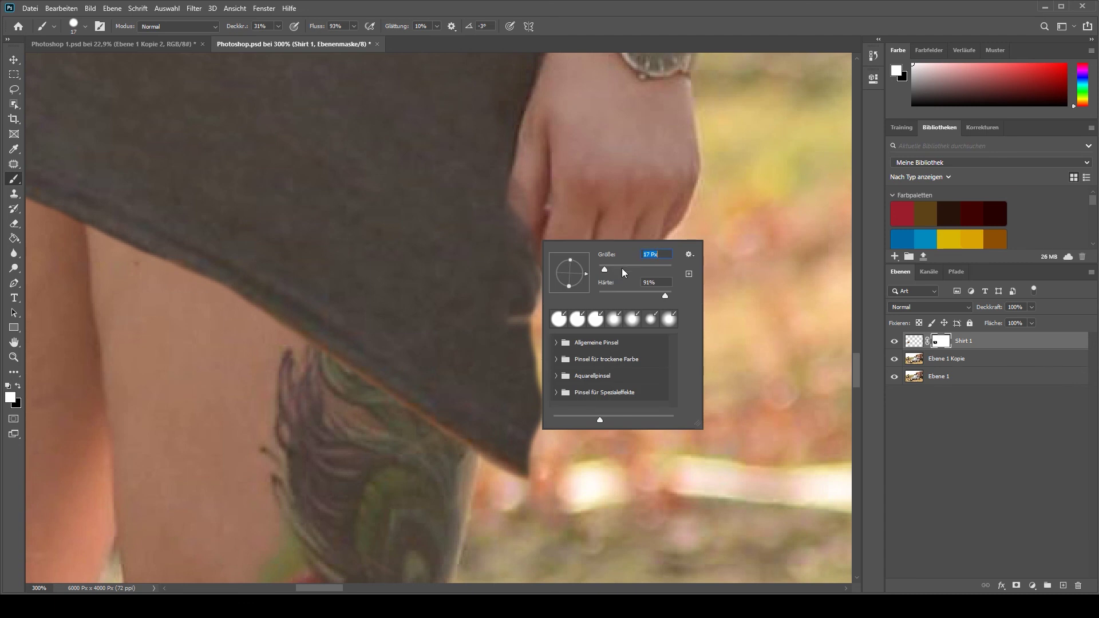
pyautogui.click(622, 268)
pyautogui.click(608, 266)
pyautogui.click(526, 218)
pyautogui.press('x')
pyautogui.moveTo(526, 217); pyautogui.dragTo(534, 190)
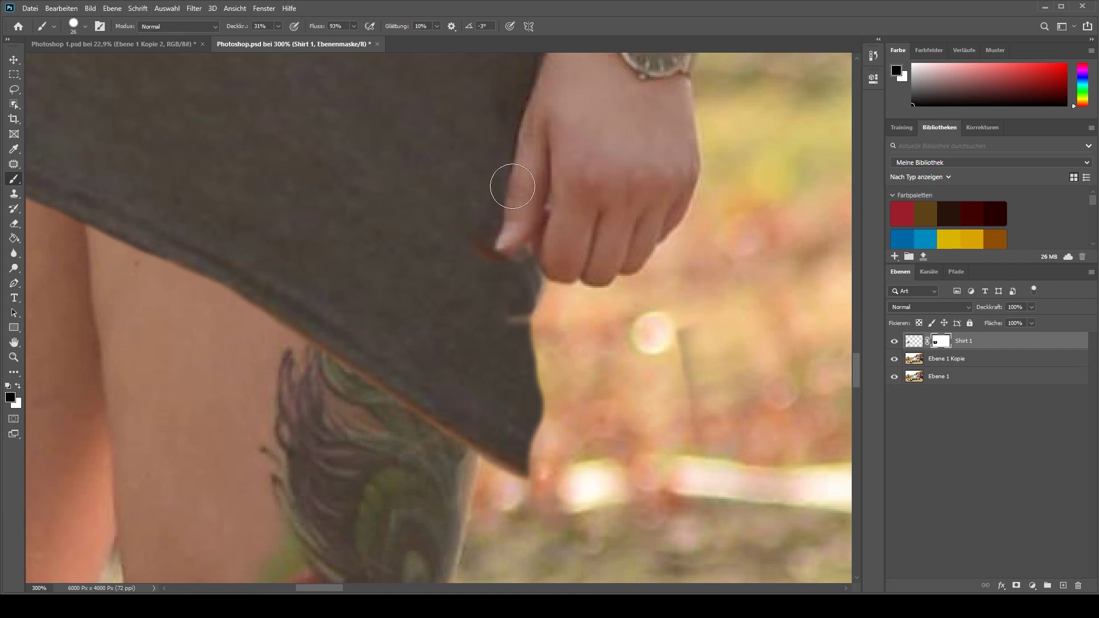
# Step: Zoom in and paint the shirt back over the reddish fingertip edge with a 20 px brush
pyautogui.hotkey('ctrl', '+')
pyautogui.hotkey('ctrl', '+')
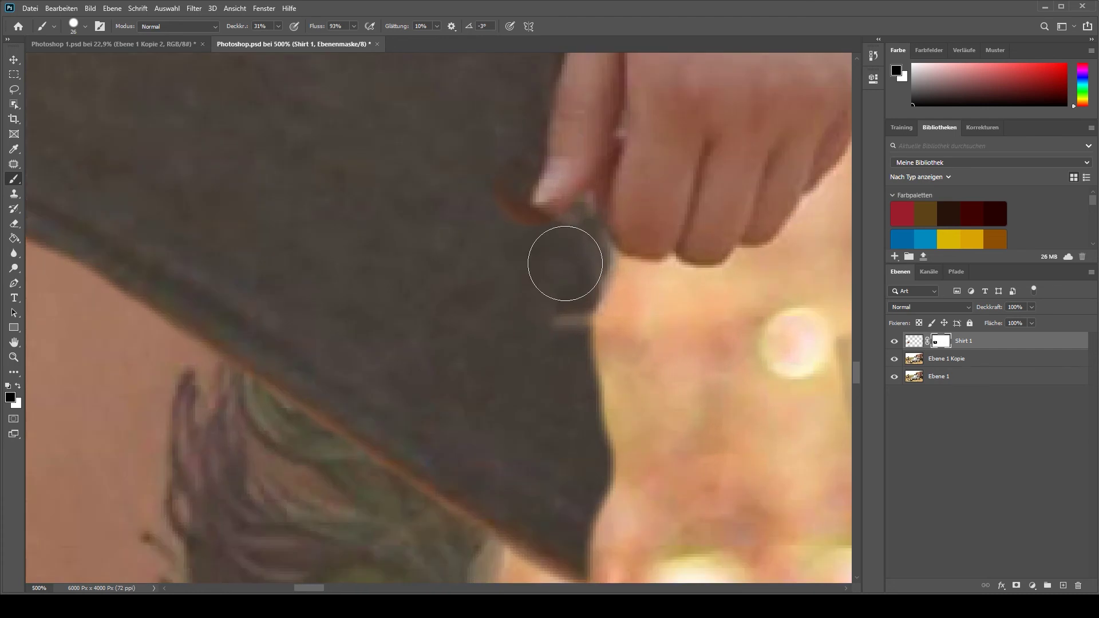
pyautogui.rightClick(565, 263)
pyautogui.moveTo(639, 291); pyautogui.dragTo(634, 293)
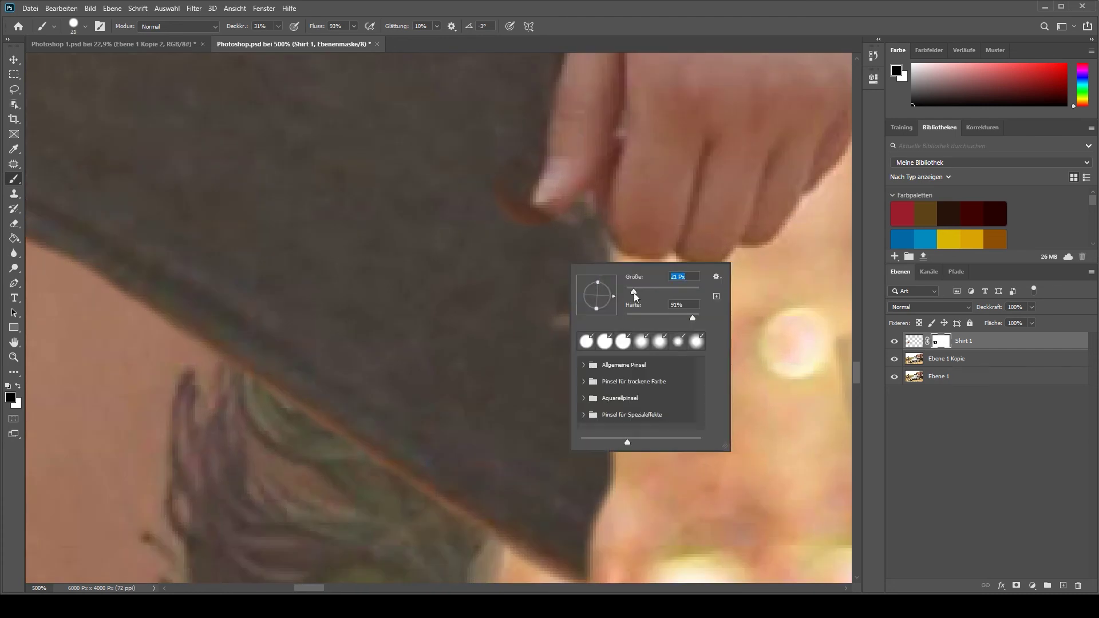
pyautogui.click(580, 164)
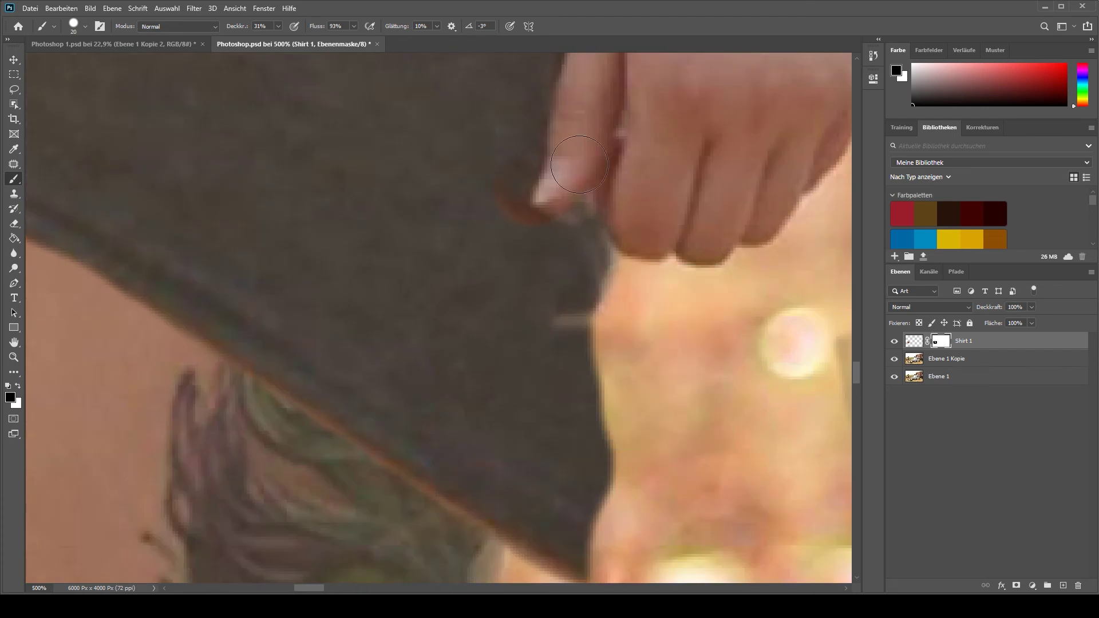
pyautogui.press('x')
pyautogui.moveTo(506, 228); pyautogui.dragTo(501, 216)
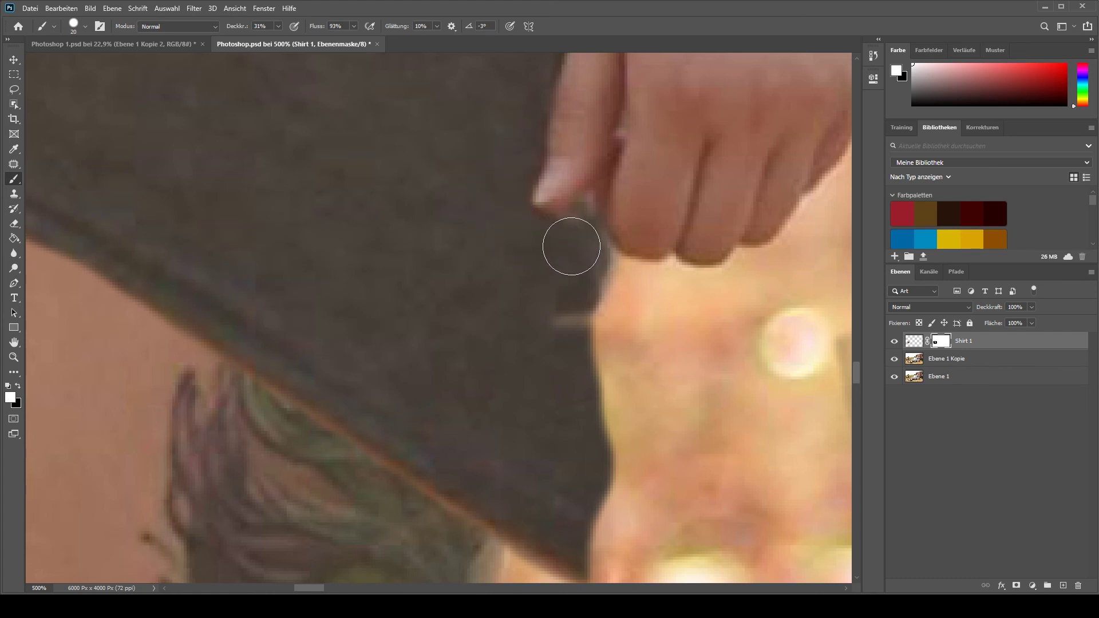
# Step: Zoom out and, with a 36 px brush, mask out the shirt's lower-right tip
pyautogui.rightClick(639, 202)
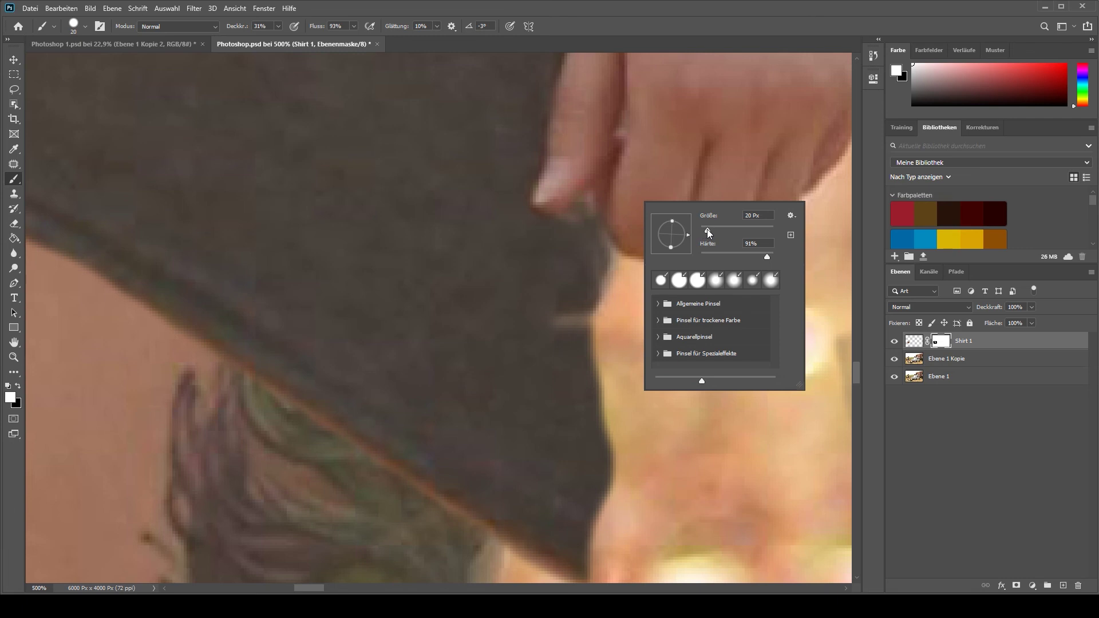
pyautogui.moveTo(708, 232); pyautogui.dragTo(704, 232)
pyautogui.click(577, 225)
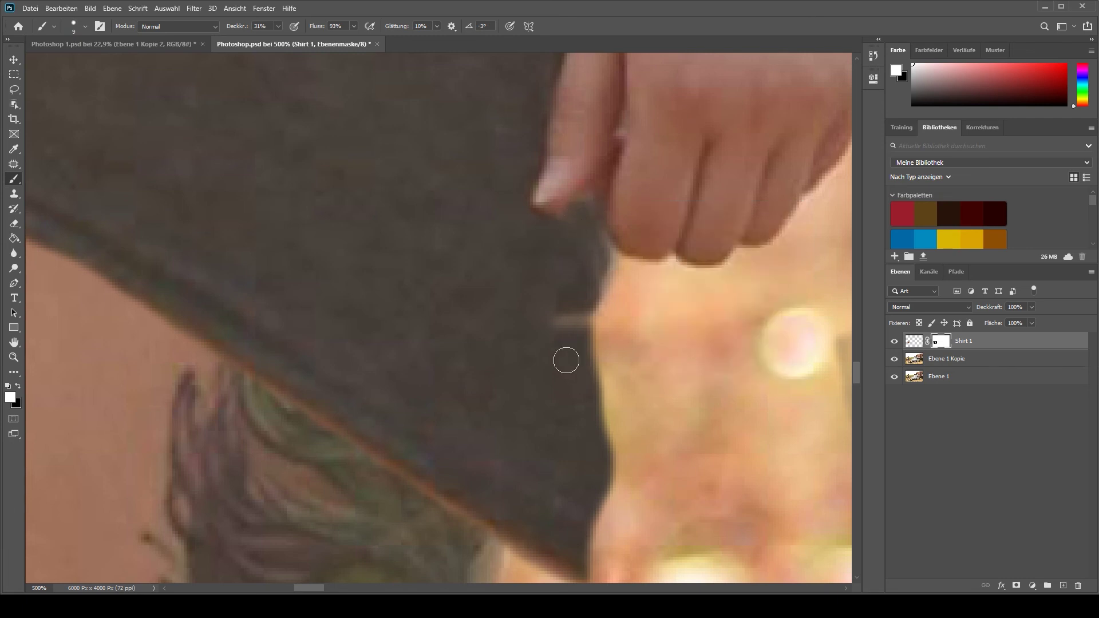
pyautogui.hotkey('ctrl', '-')
pyautogui.hotkey('ctrl', '-')
pyautogui.hotkey('ctrl', '-')
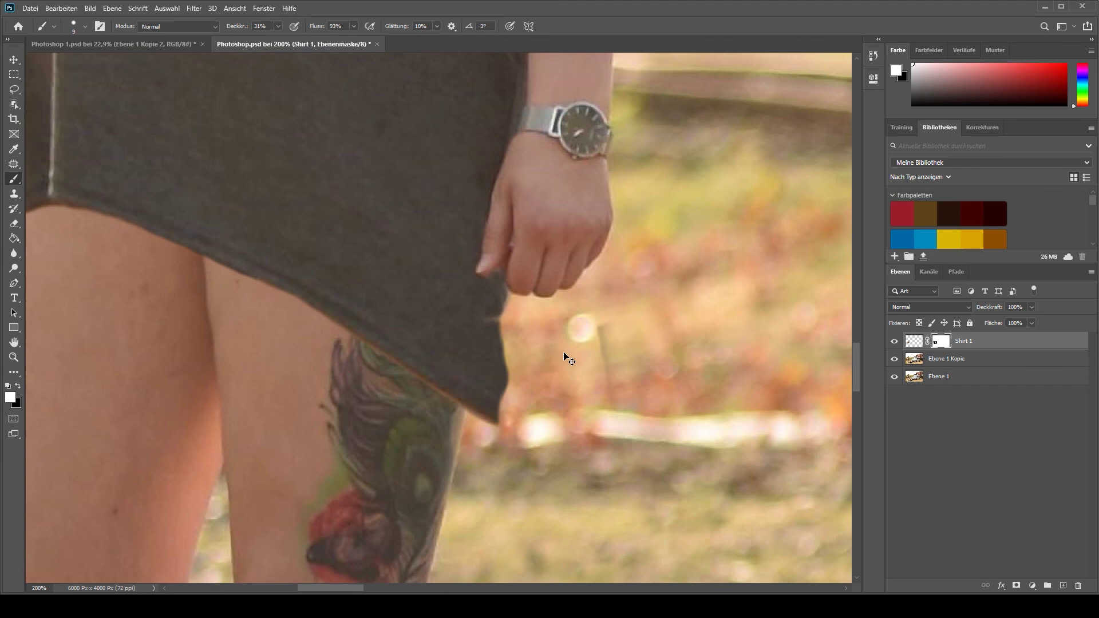
pyautogui.rightClick(469, 347)
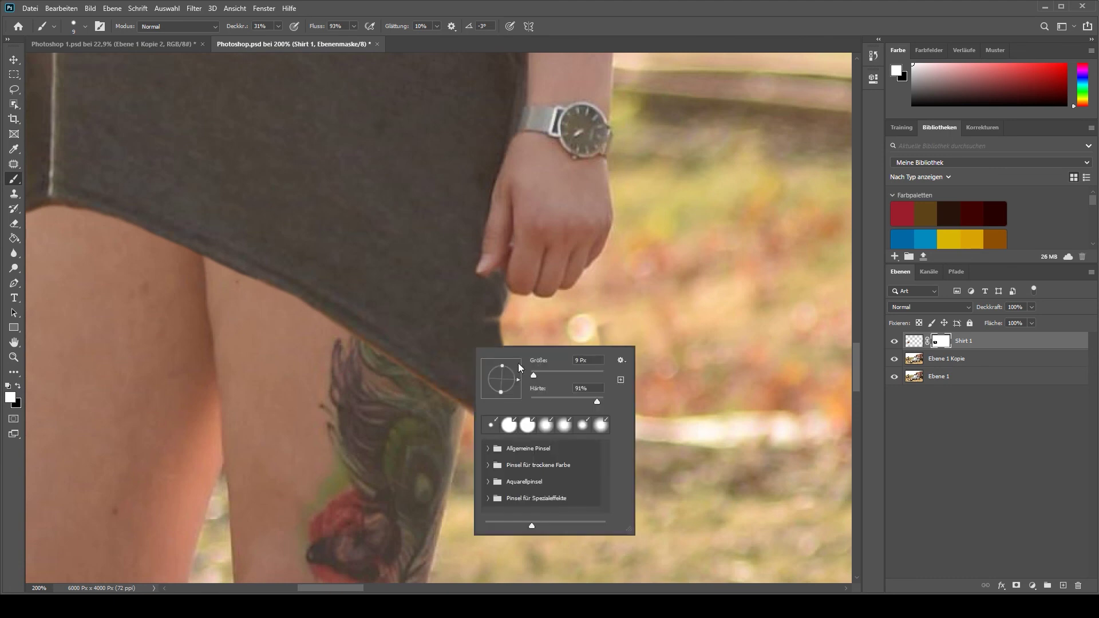
pyautogui.click(544, 375)
pyautogui.click(476, 313)
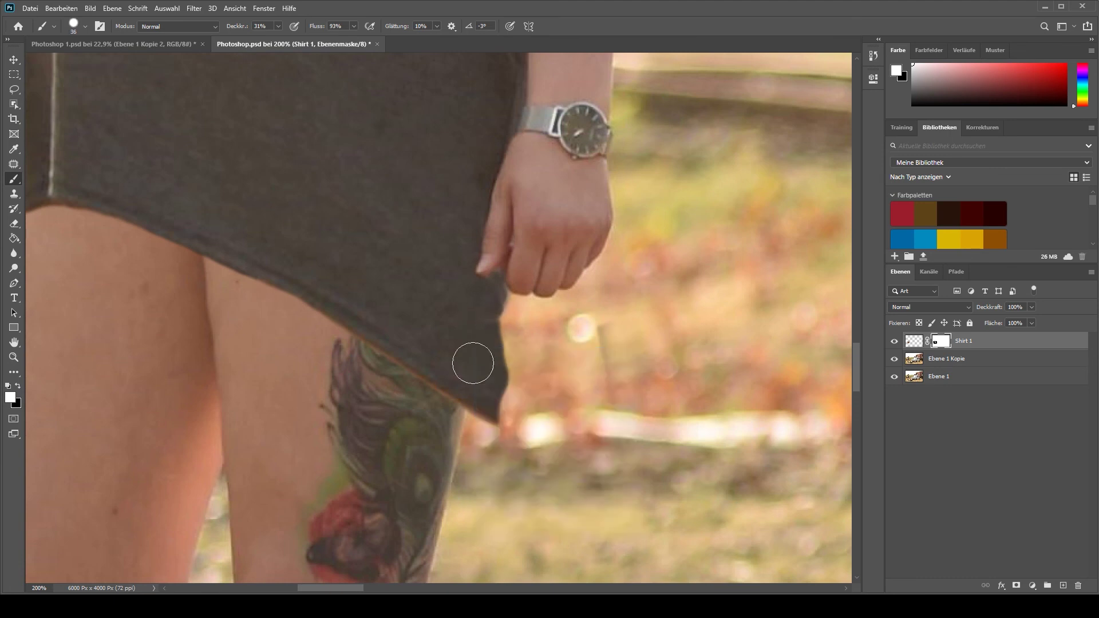
pyautogui.press('x')
pyautogui.moveTo(495, 429)
pyautogui.mouseDown()
pyautogui.moveTo(517, 383)
pyautogui.moveTo(517, 329)
pyautogui.moveTo(506, 380)
pyautogui.mouseUp()
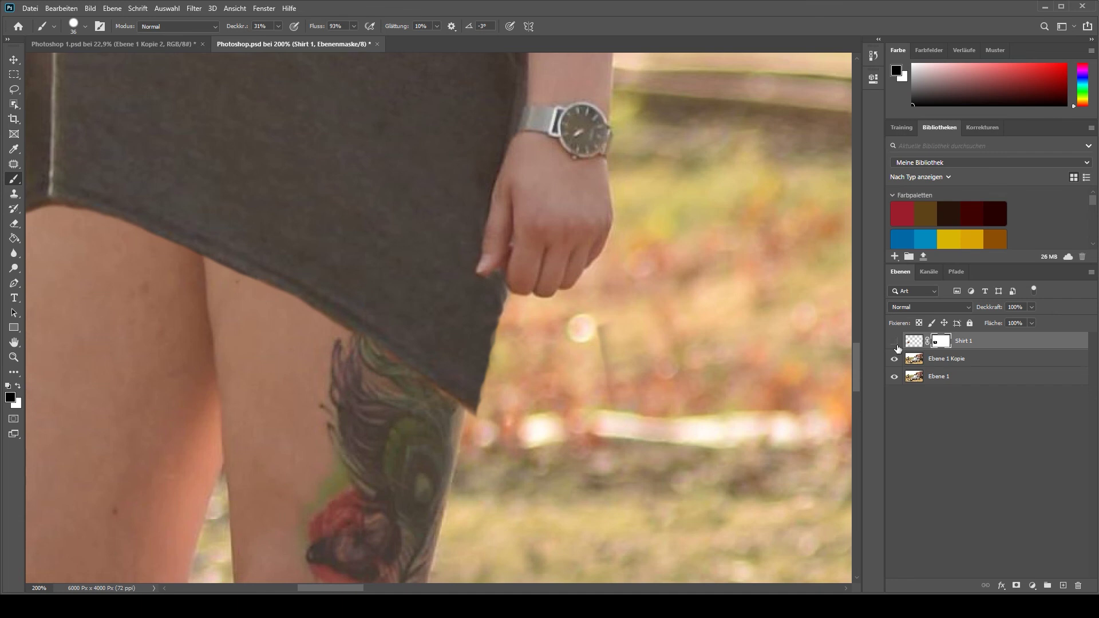
# Step: Toggle Shirt 1 on and off for a before/after check, leaving it hidden
pyautogui.click(895, 342)
pyautogui.click(894, 342)
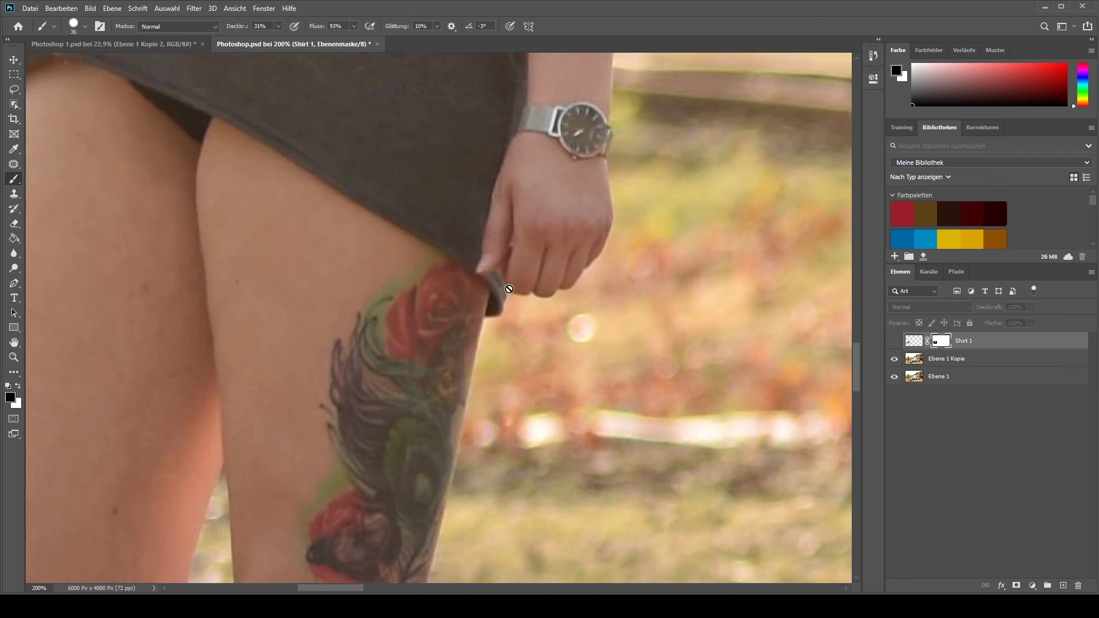
pyautogui.click(893, 342)
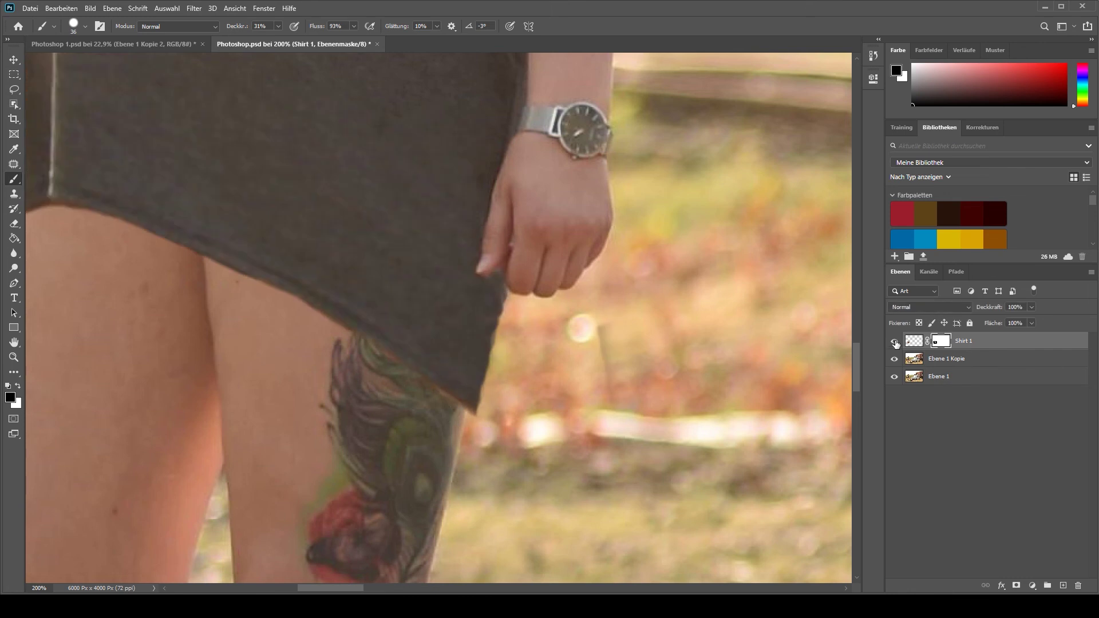
pyautogui.click(894, 344)
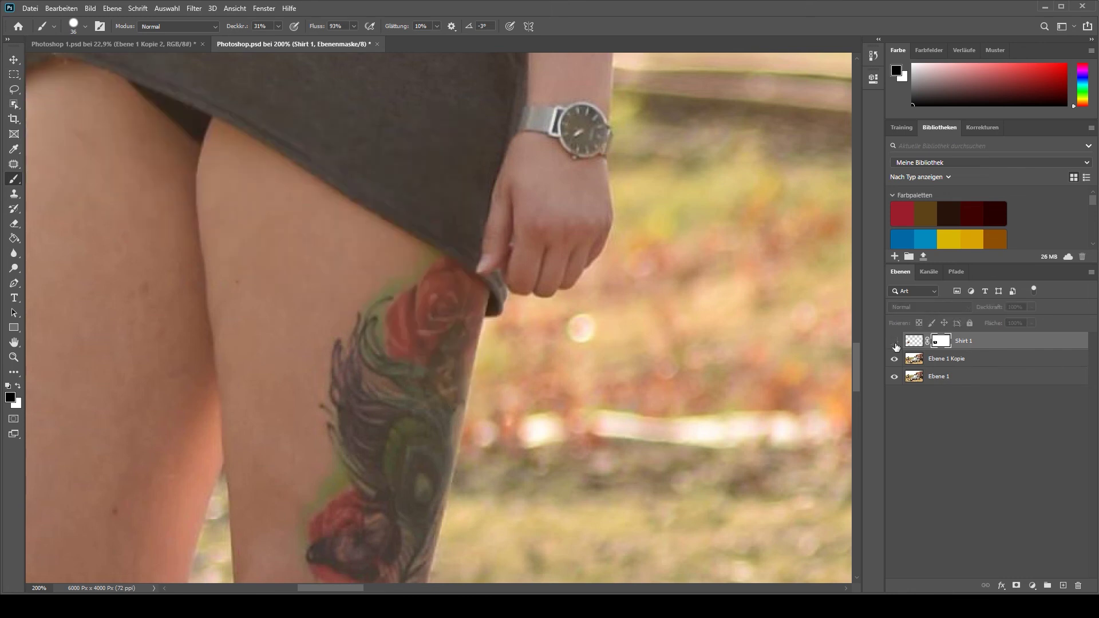
pyautogui.click(16, 79)
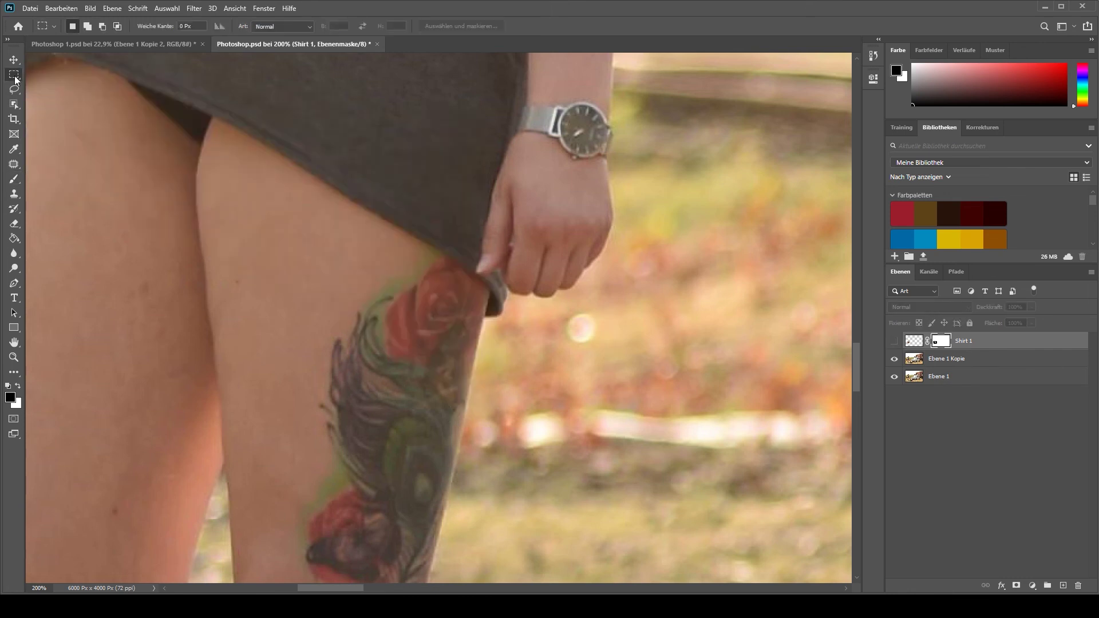
# Step: Copy a small shirt-corner patch near the hand from Ebene 1 Kopie onto new layer Ebene 2
pyautogui.click(943, 369)
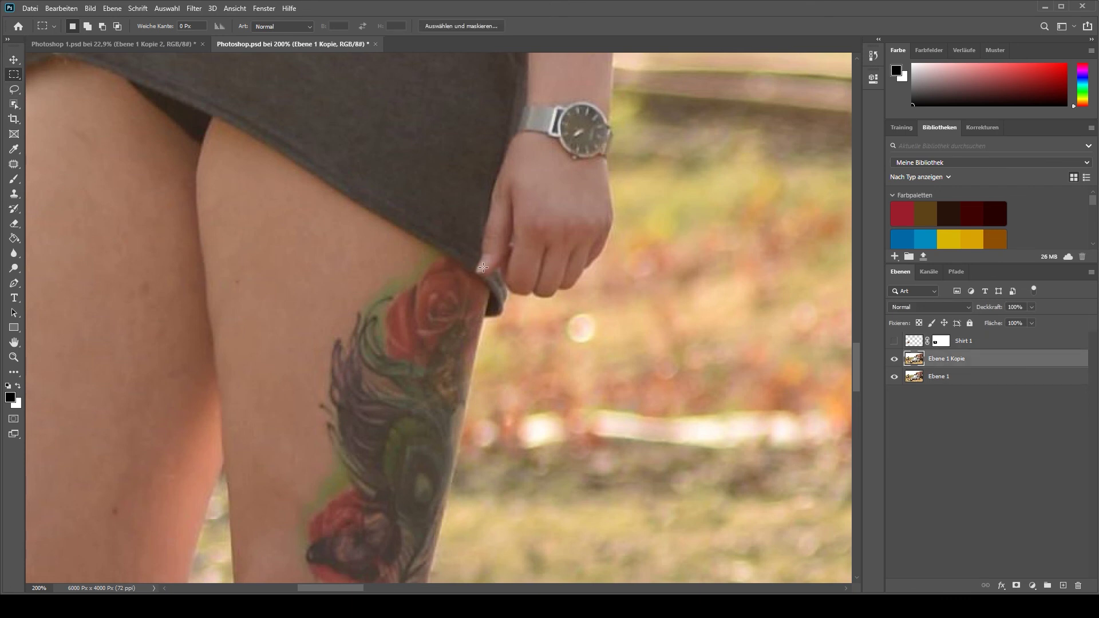
pyautogui.moveTo(488, 271); pyautogui.dragTo(516, 336)
pyautogui.press('Left')
pyautogui.press('Left')
pyautogui.press('Left')
pyautogui.press('Left')
pyautogui.press('Left')
pyautogui.hotkey('ctrl', 'j')
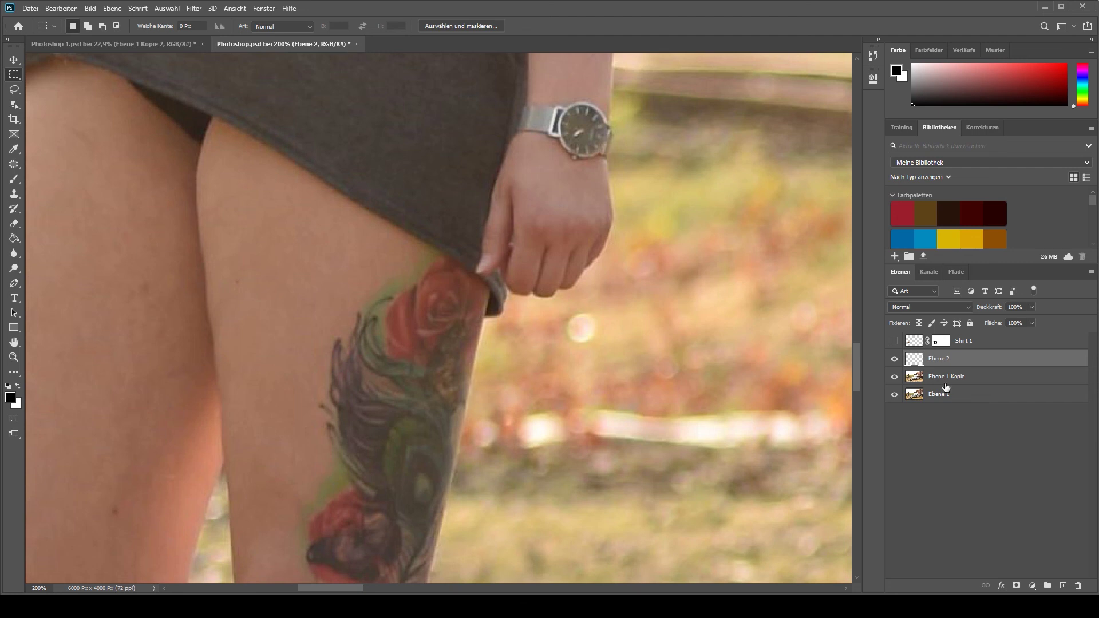
# Step: Stack Ebene 2 above Shirt 1, show Shirt 1, and place the patch at the hem's tip
pyautogui.press('v')
pyautogui.moveTo(979, 362); pyautogui.dragTo(906, 344)
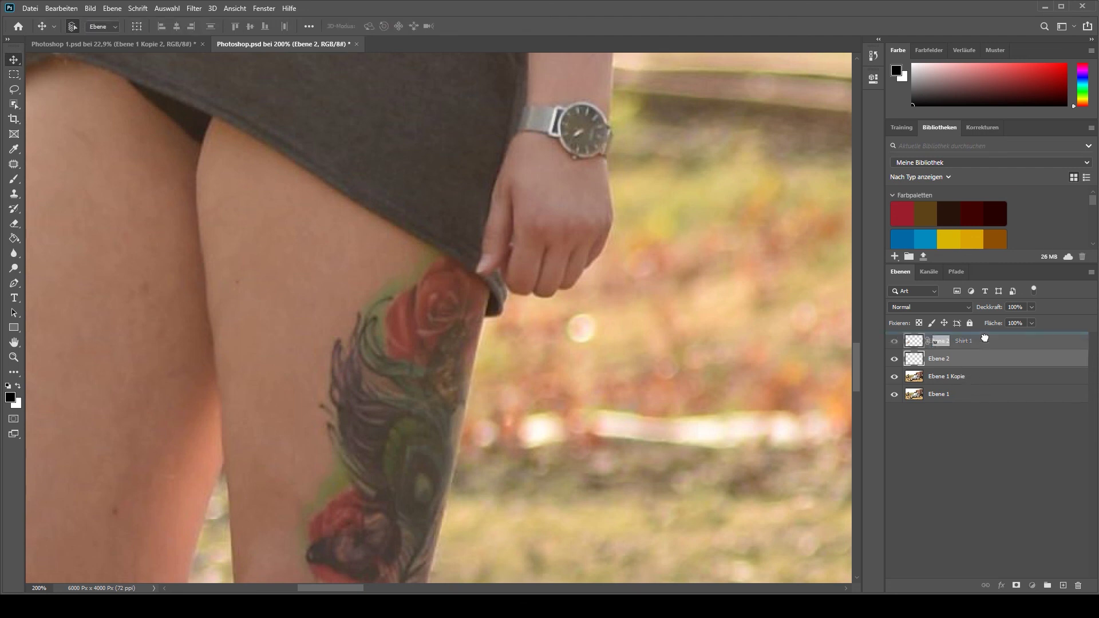
pyautogui.click(892, 360)
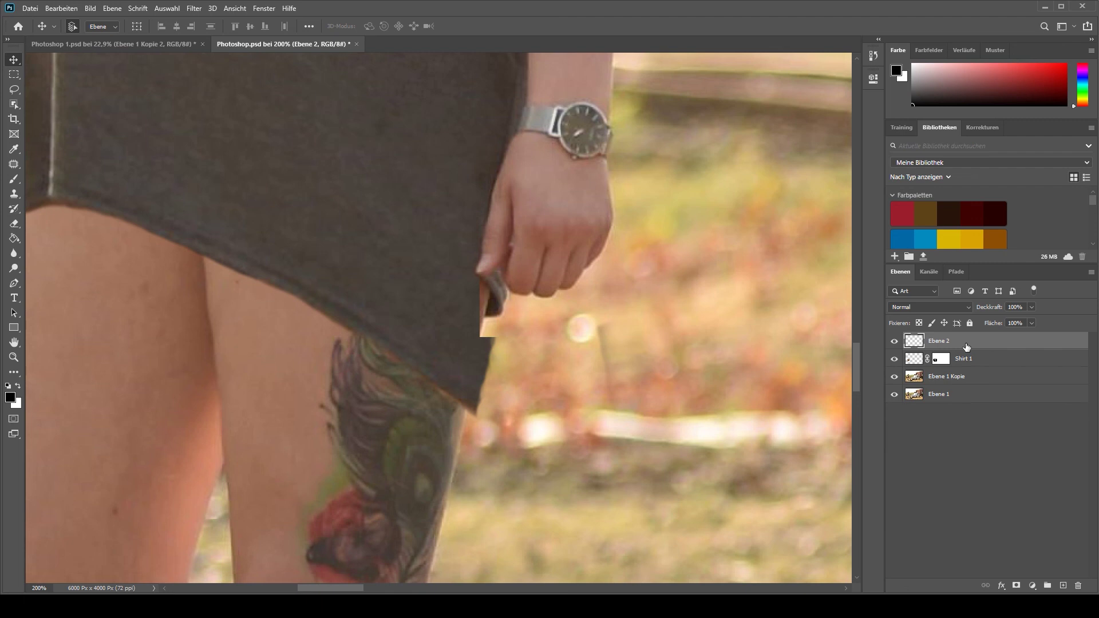
pyautogui.moveTo(488, 319); pyautogui.dragTo(457, 436)
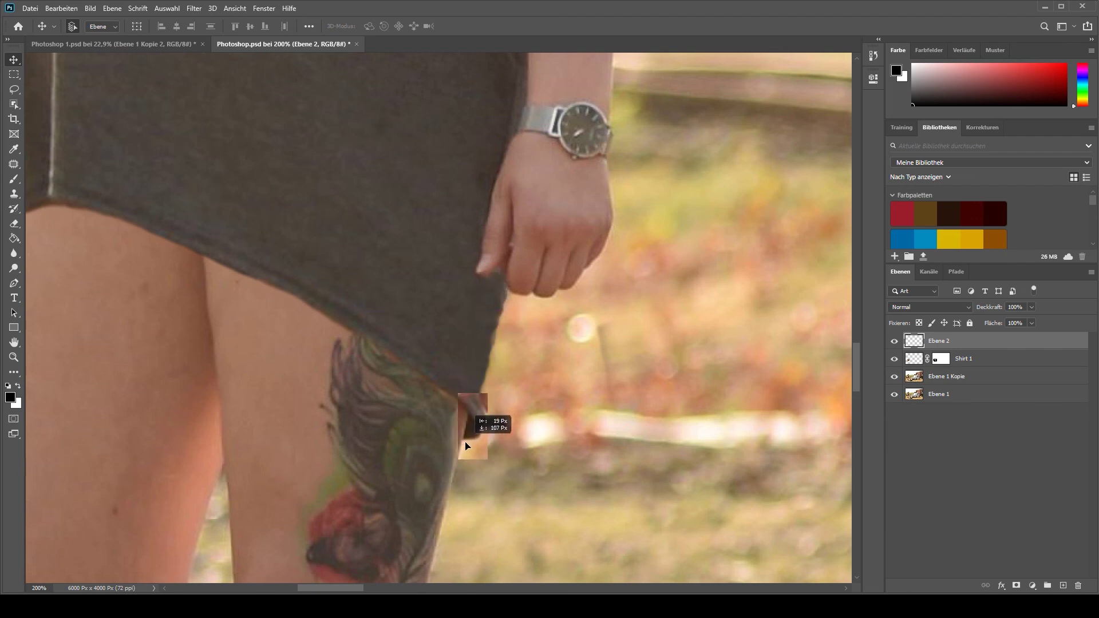
pyautogui.moveTo(456, 433); pyautogui.dragTo(463, 443)
pyautogui.press('Left')
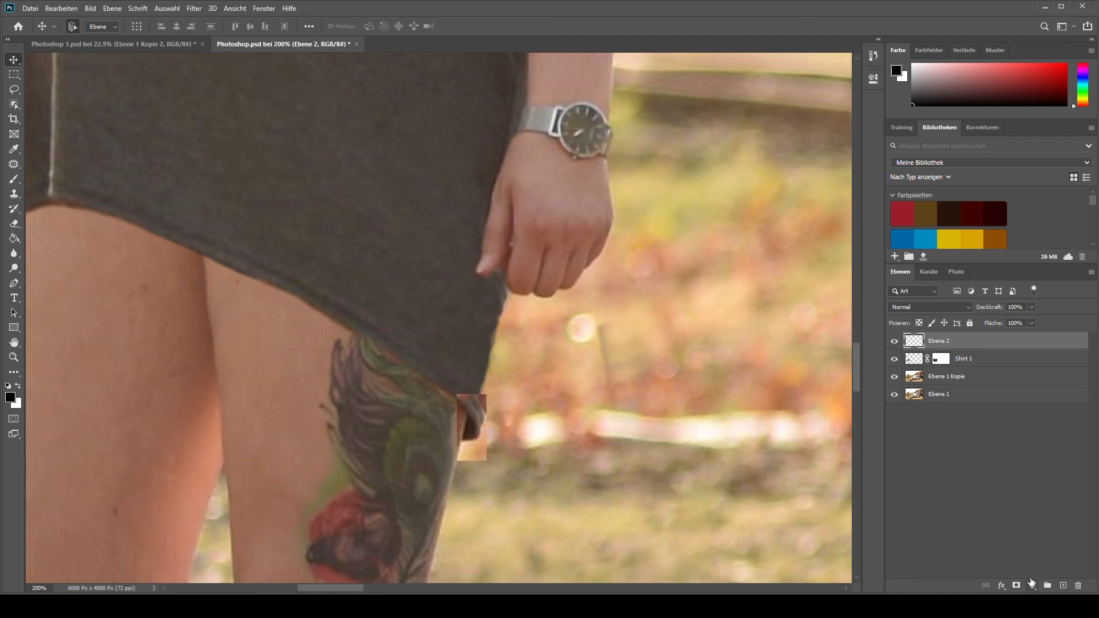
# Step: Mask Ebene 2 and paint with a 20 px brush to soften the seam between hem and leg
pyautogui.click(1017, 586)
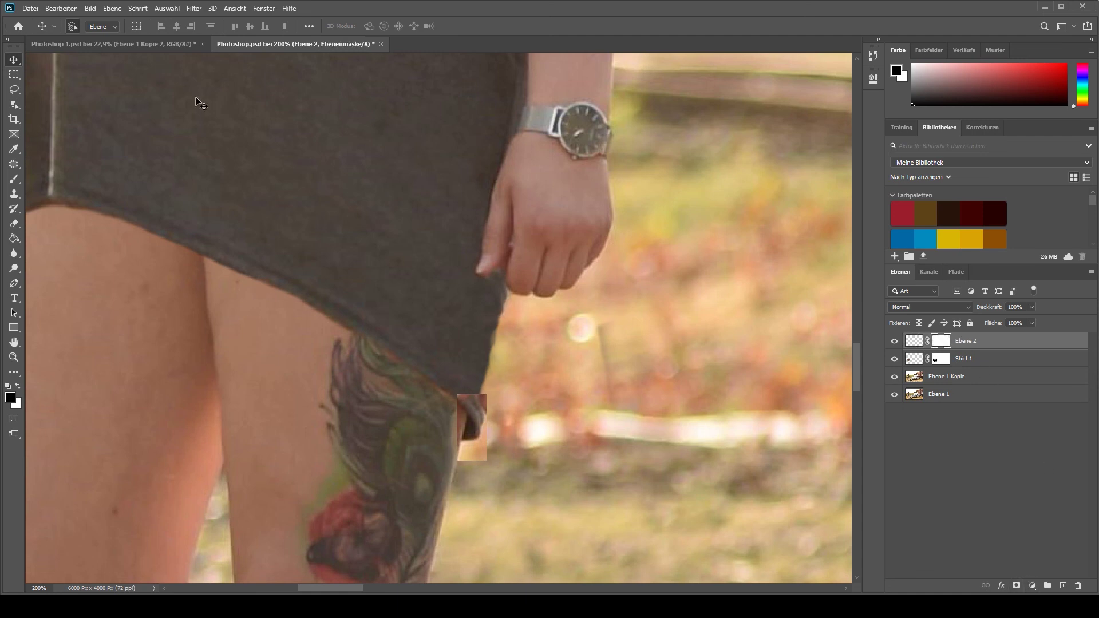
pyautogui.click(14, 179)
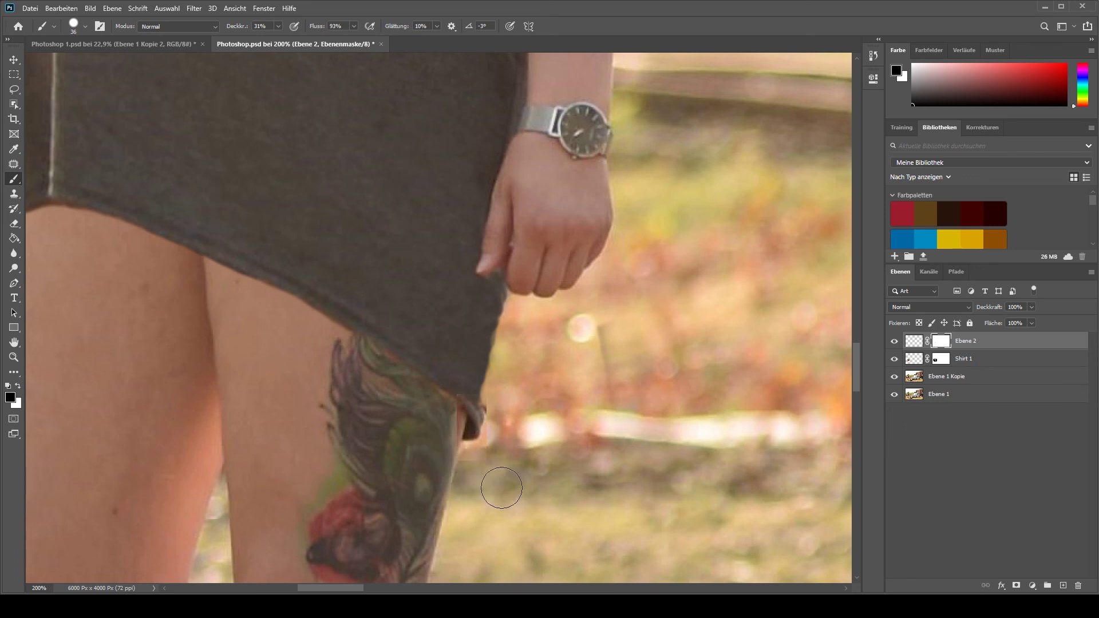
pyautogui.hotkey('ctrl', '+')
pyautogui.hotkey('ctrl', '+')
pyautogui.moveTo(501, 487); pyautogui.dragTo(473, 301)
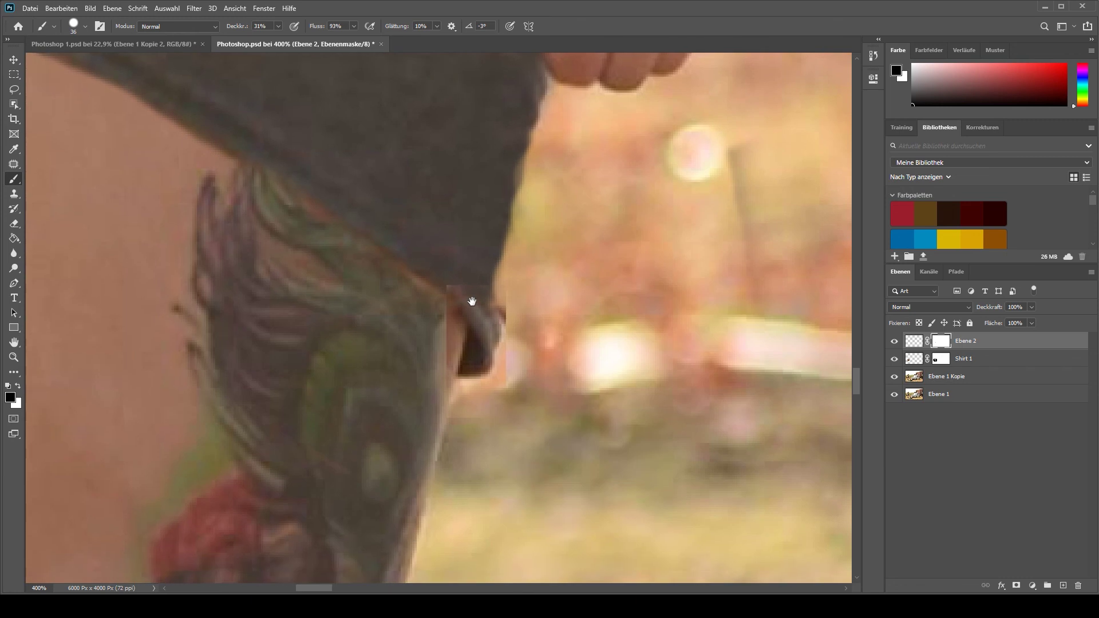
pyautogui.rightClick(503, 385)
pyautogui.moveTo(572, 413); pyautogui.dragTo(568, 417)
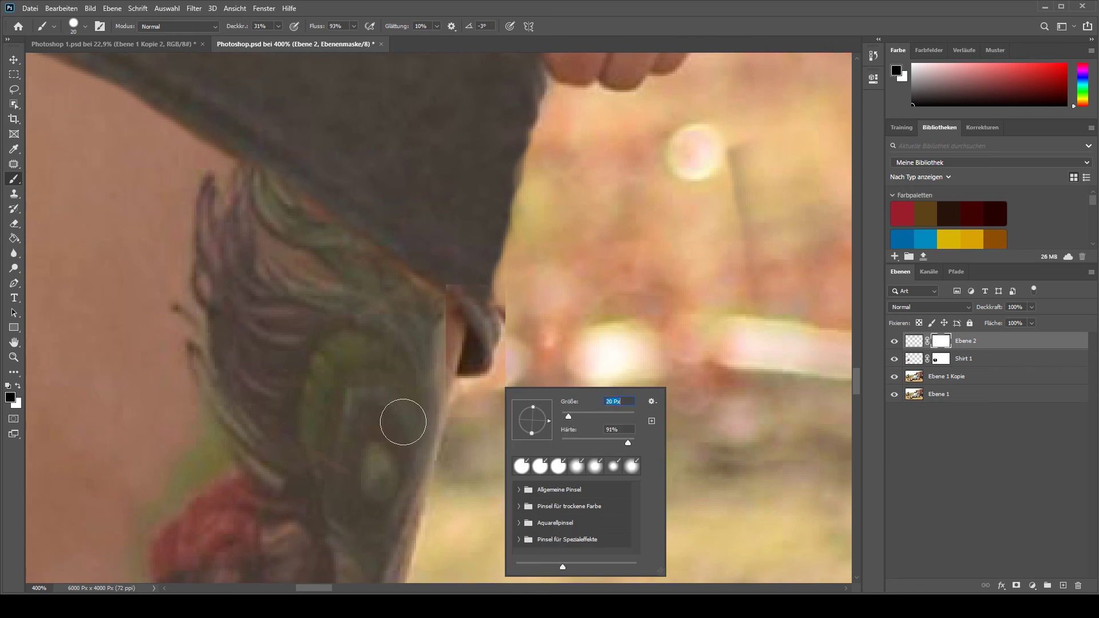
pyautogui.press('Return')
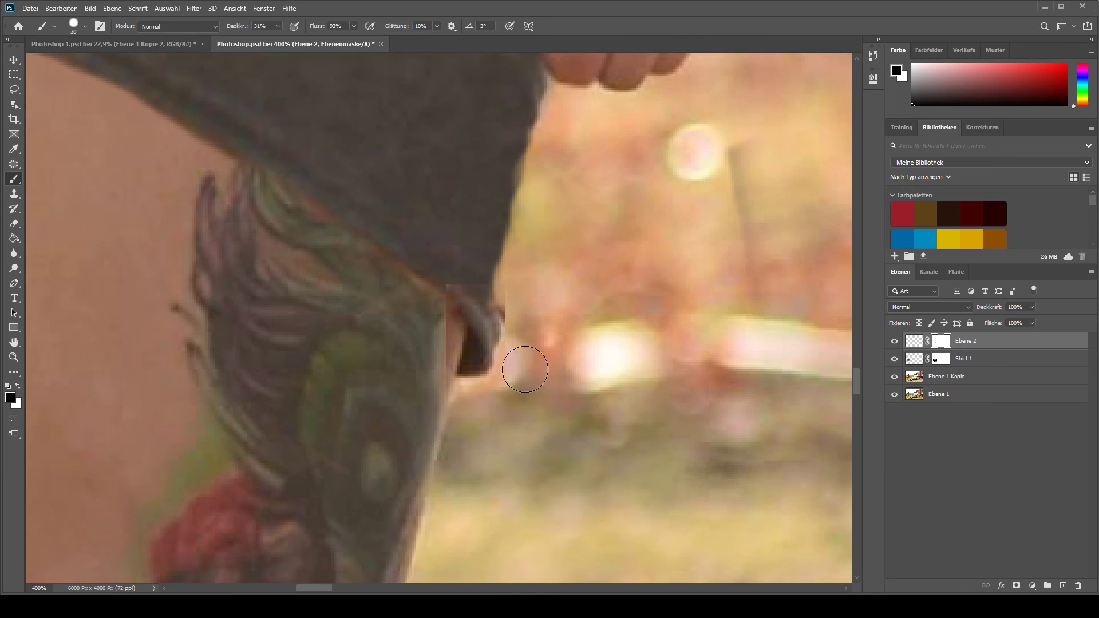
pyautogui.moveTo(509, 296); pyautogui.dragTo(499, 279)
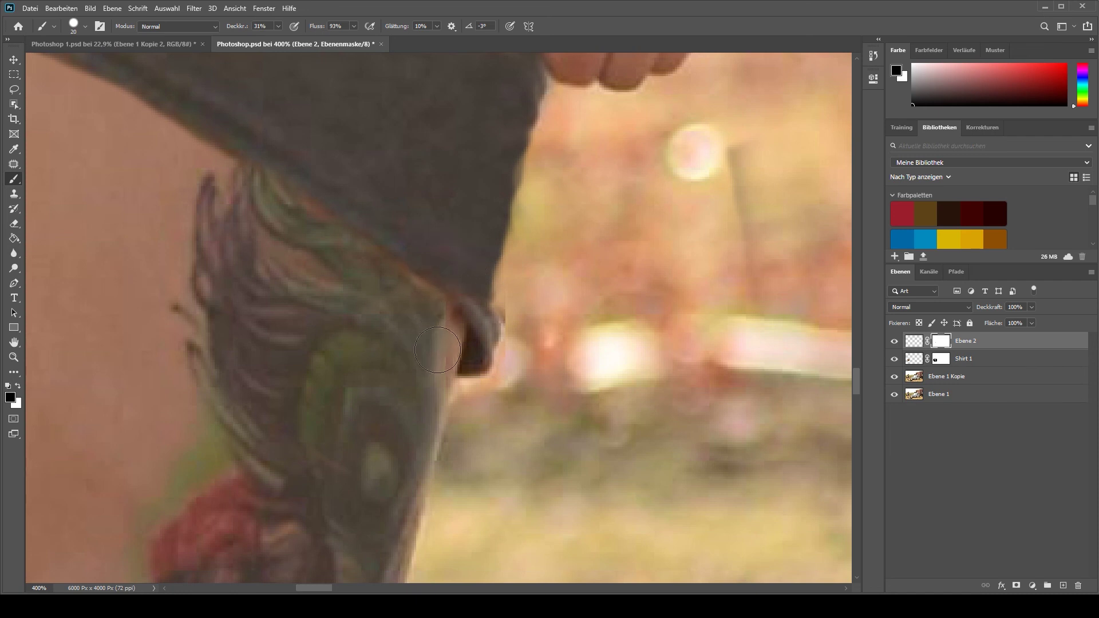
pyautogui.moveTo(430, 377); pyautogui.dragTo(430, 298)
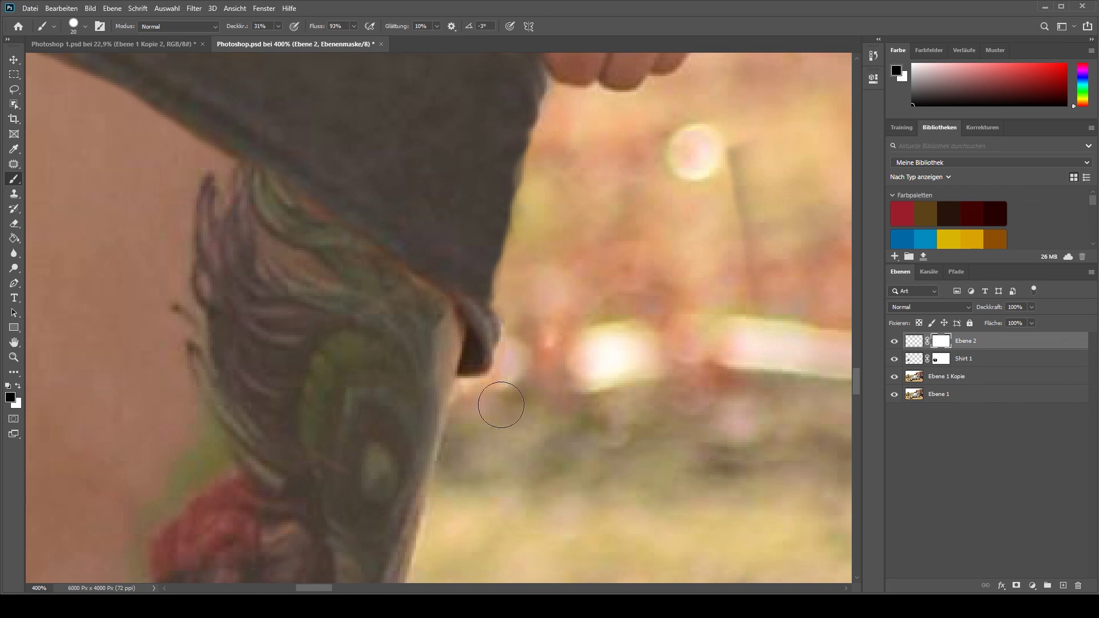
pyautogui.moveTo(519, 366)
pyautogui.mouseDown()
pyautogui.moveTo(438, 320)
pyautogui.moveTo(413, 280)
pyautogui.mouseUp()
pyautogui.hotkey('ctrl', '-')
pyautogui.hotkey('ctrl', '-')
pyautogui.hotkey('ctrl', '-')
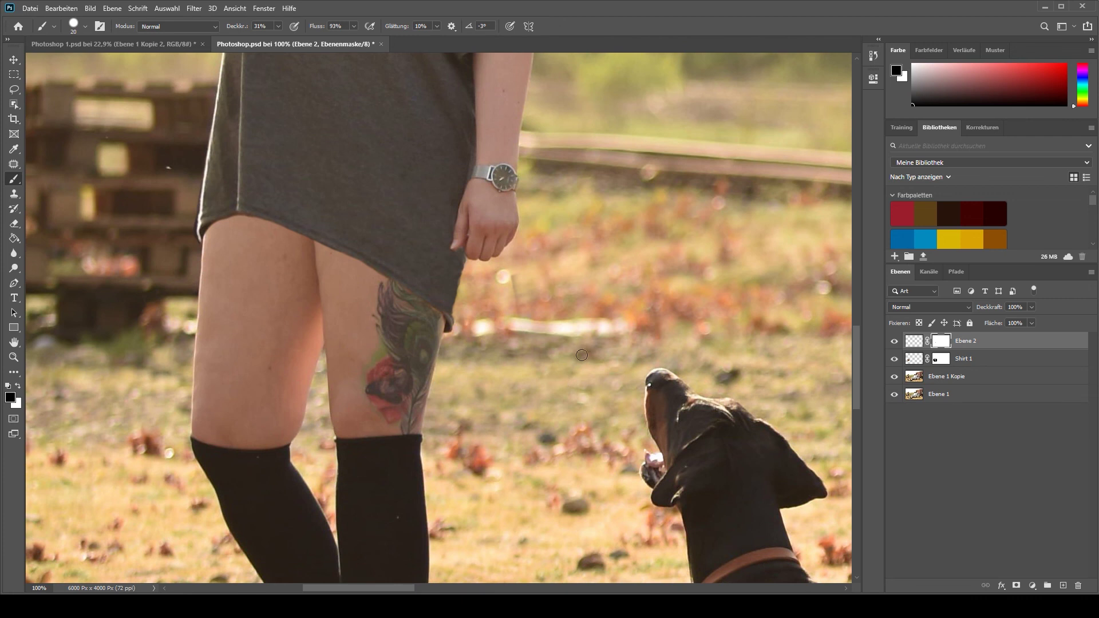
# Step: Toggle Ebene 2 and Shirt 1 visibility to compare, then target the Shirt 1 mask
pyautogui.click(894, 343)
pyautogui.click(893, 343)
pyautogui.click(893, 343)
pyautogui.click(895, 361)
pyautogui.click(895, 360)
pyautogui.click(942, 359)
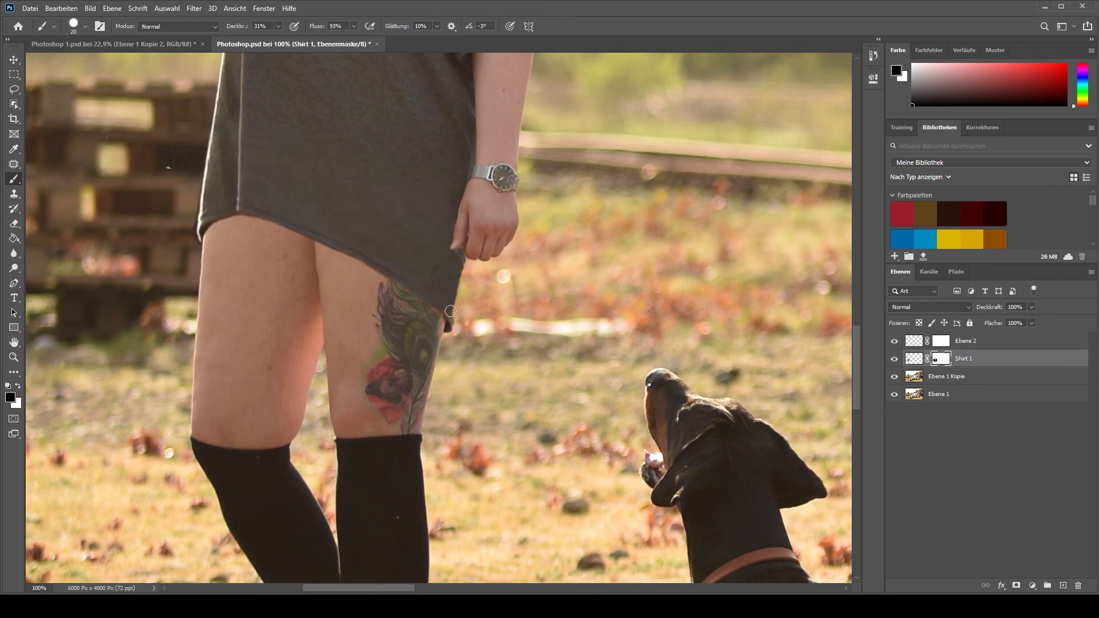
# Step: Paint white on the Shirt 1 mask to restore the shirt's right edge, then select Ebene 2
pyautogui.press('x')
pyautogui.hotkey('ctrl', '+')
pyautogui.hotkey('ctrl', '+')
pyautogui.hotkey('ctrl', '+')
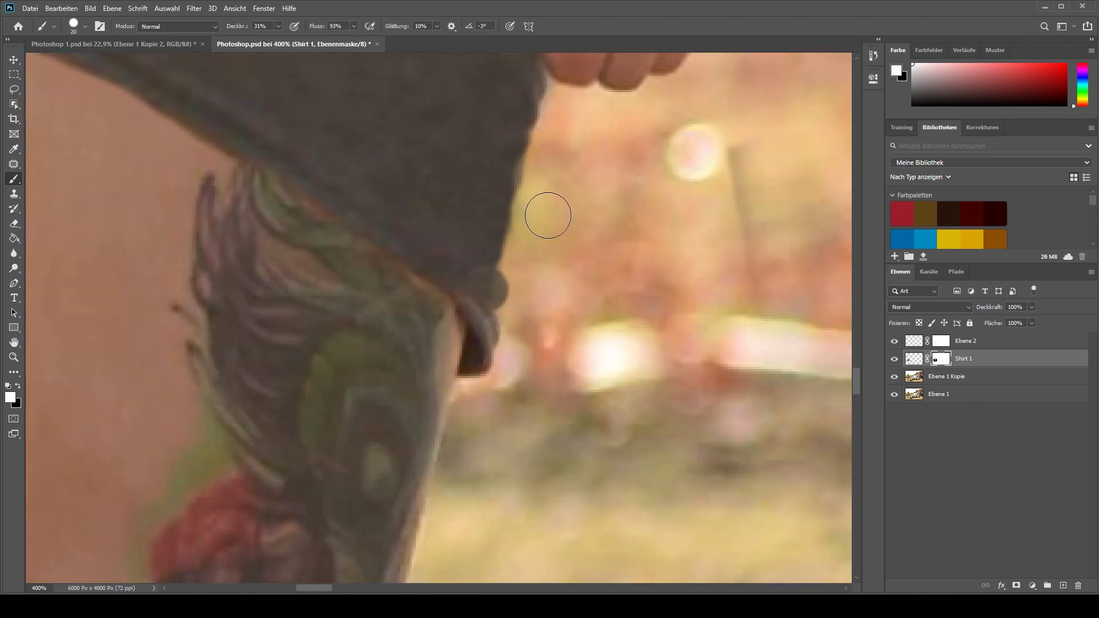
pyautogui.moveTo(478, 293); pyautogui.dragTo(493, 261)
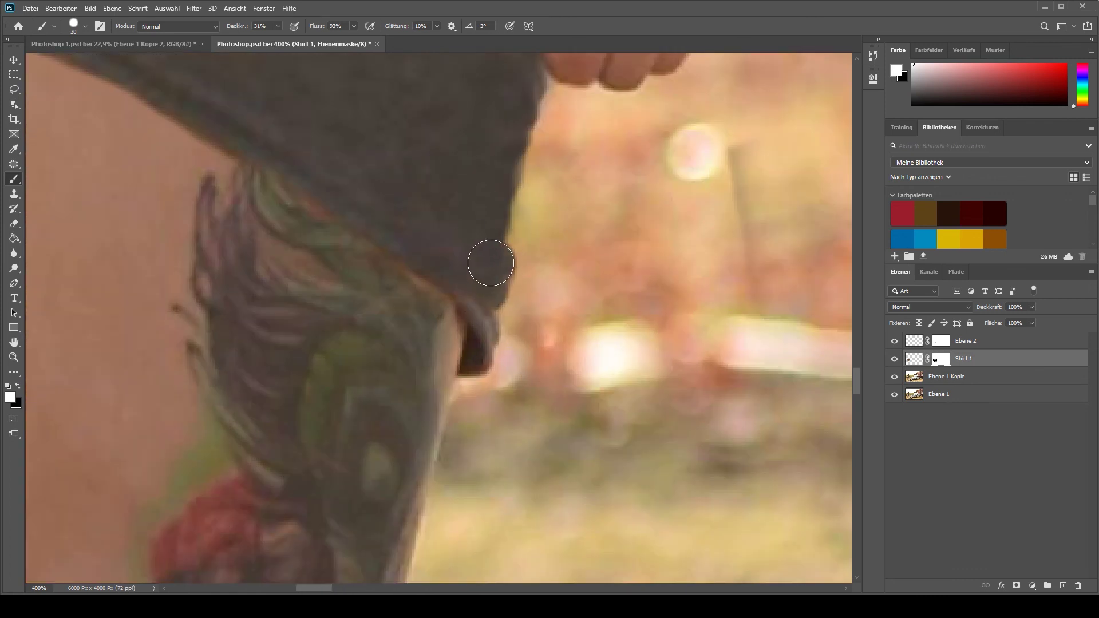
pyautogui.keyDown('shift'); pyautogui.click(537, 97); pyautogui.keyUp('shift')
pyautogui.moveTo(533, 90)
pyautogui.mouseDown()
pyautogui.moveTo(493, 216)
pyautogui.moveTo(500, 238)
pyautogui.mouseUp()
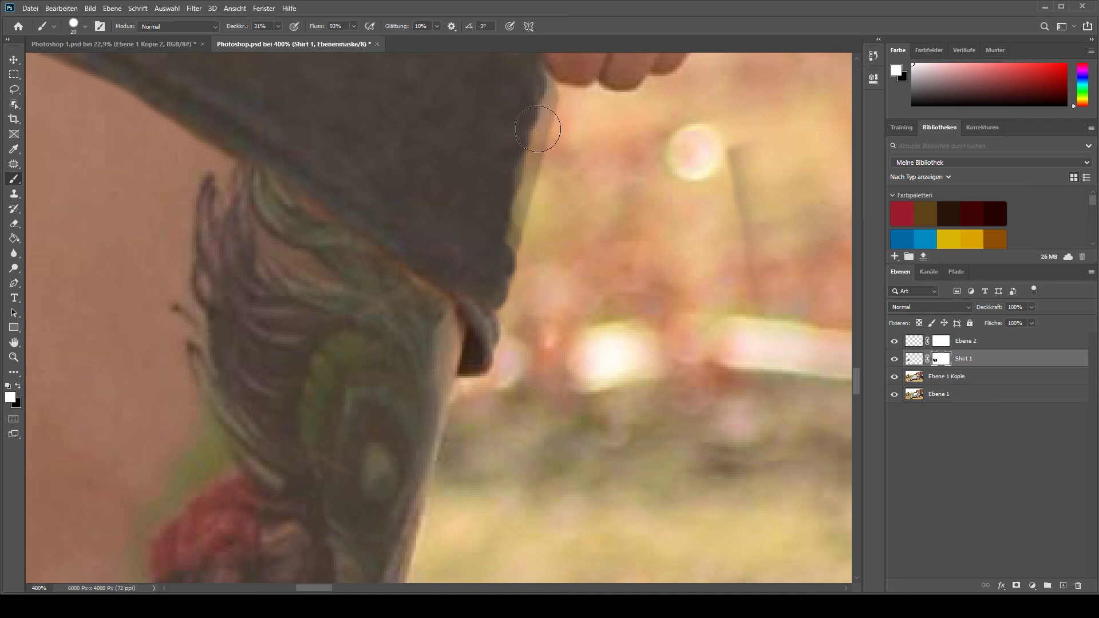
pyautogui.keyDown('shift'); pyautogui.click(535, 90); pyautogui.keyUp('shift')
pyautogui.keyDown('shift'); pyautogui.click(495, 240); pyautogui.keyUp('shift')
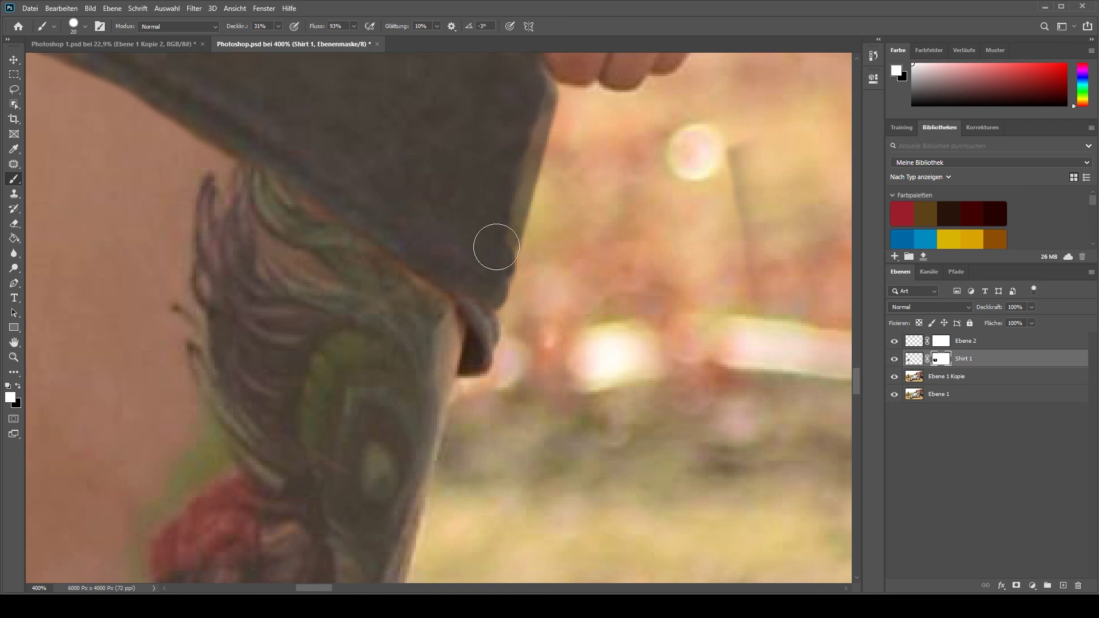
pyautogui.keyDown('shift'); pyautogui.click(537, 91); pyautogui.keyUp('shift')
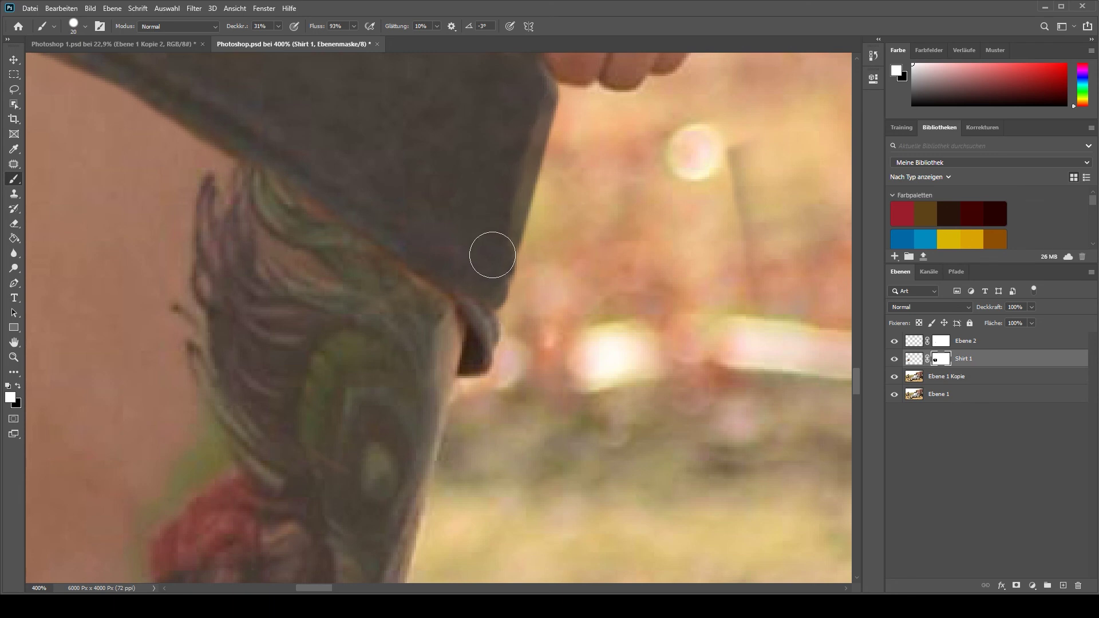
pyautogui.click(492, 253)
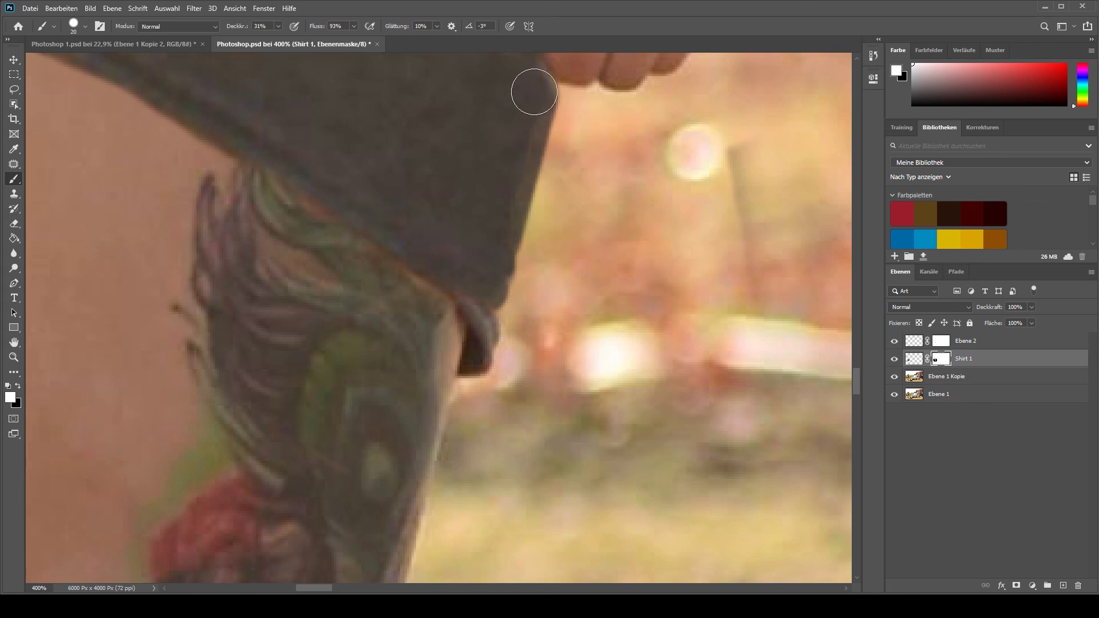
pyautogui.keyDown('shift'); pyautogui.click(481, 296); pyautogui.keyUp('shift')
pyautogui.keyDown('shift'); pyautogui.click(533, 100); pyautogui.keyUp('shift')
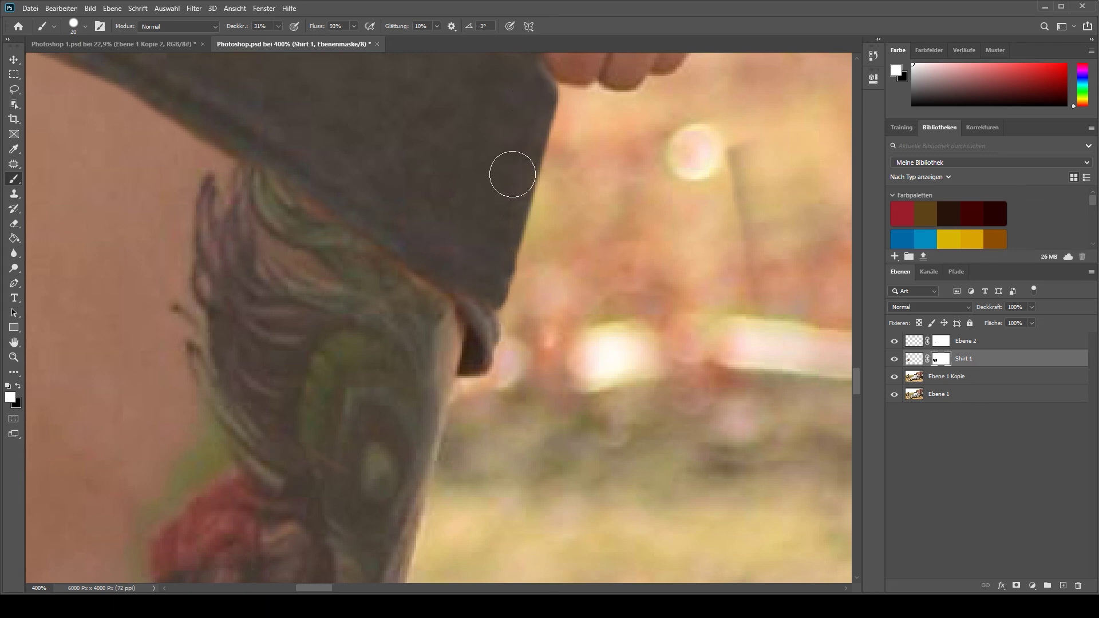
pyautogui.click(975, 341)
# Step: Move the Ebene 2 patch beneath Shirt 1 and nudge it into alignment
pyautogui.press('v')
pyautogui.press('x')
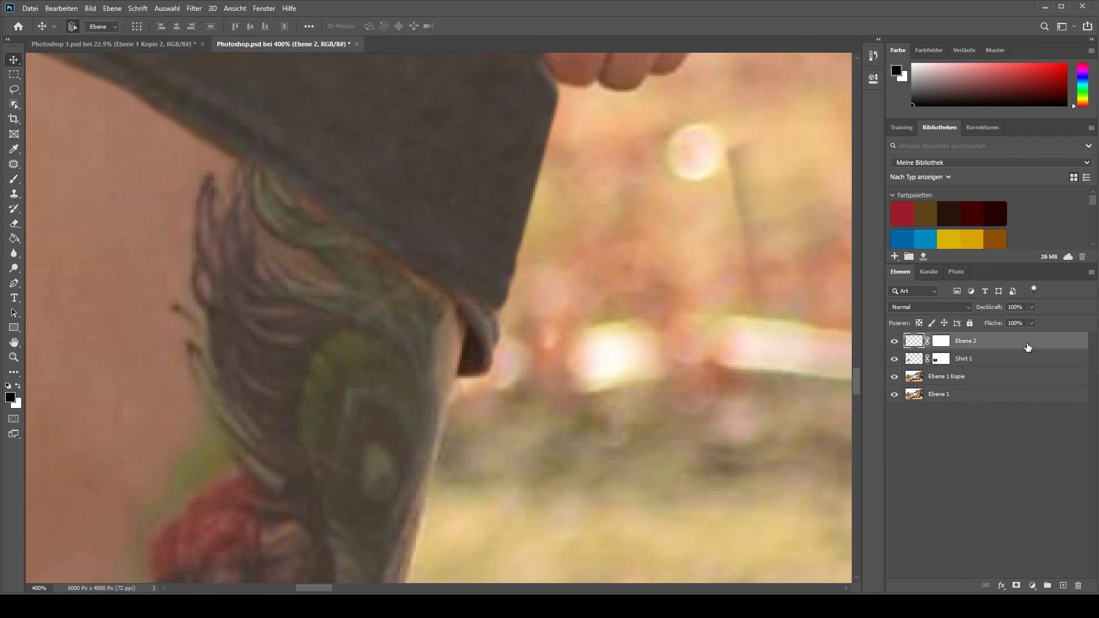
pyautogui.moveTo(1028, 347); pyautogui.dragTo(1025, 367)
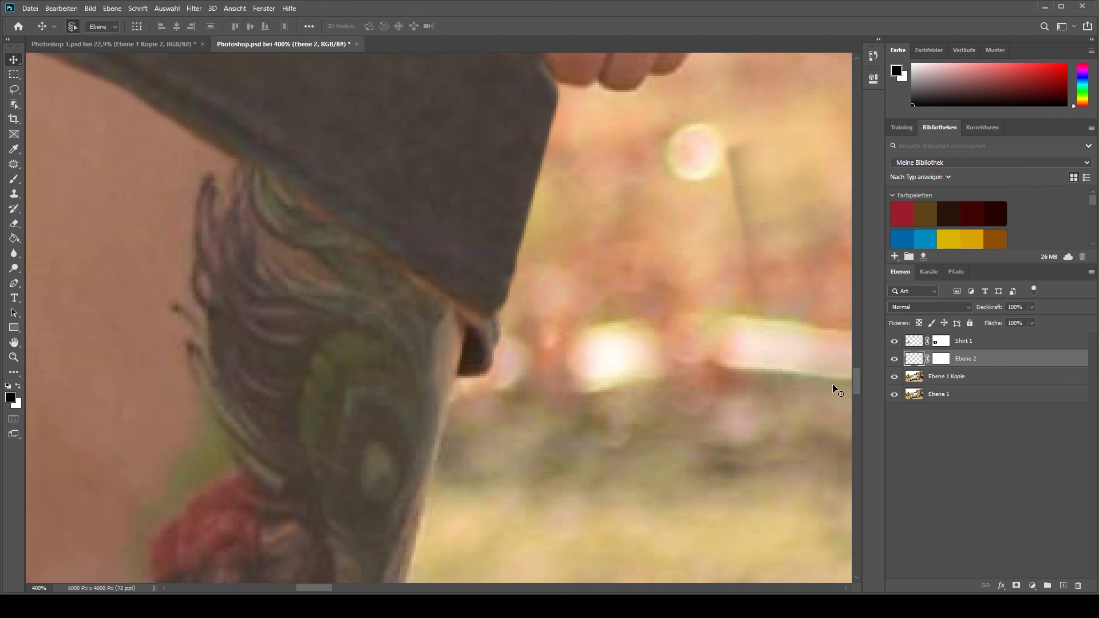
pyautogui.press('Left')
pyautogui.press('Left')
pyautogui.press('Right')
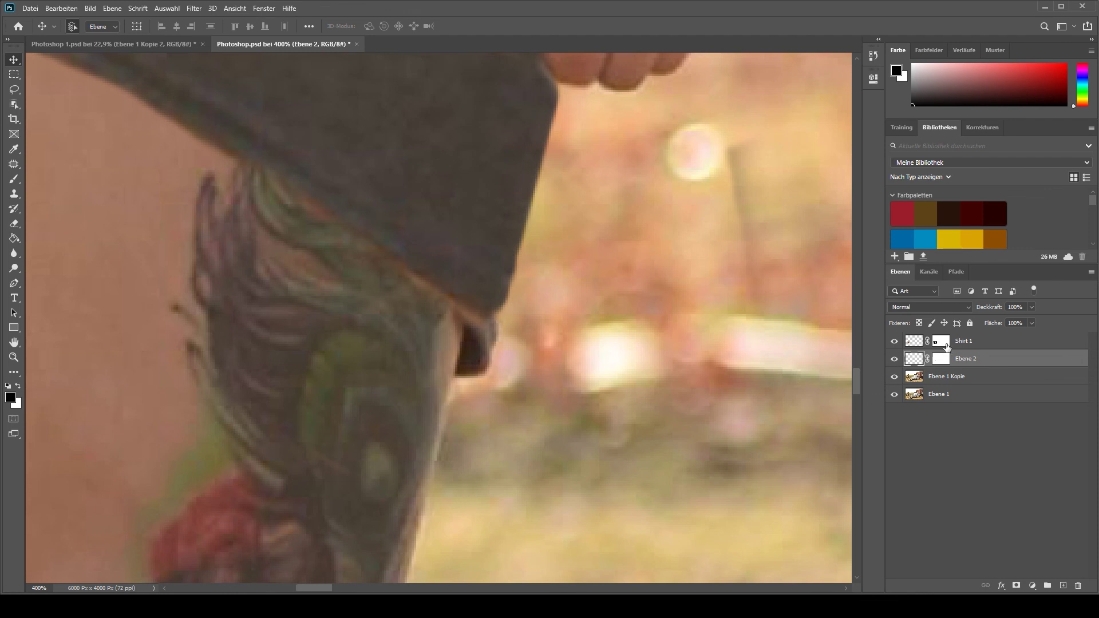
# Step: Brush the shirt's hem edge smoother on the Shirt 1 mask
pyautogui.click(943, 343)
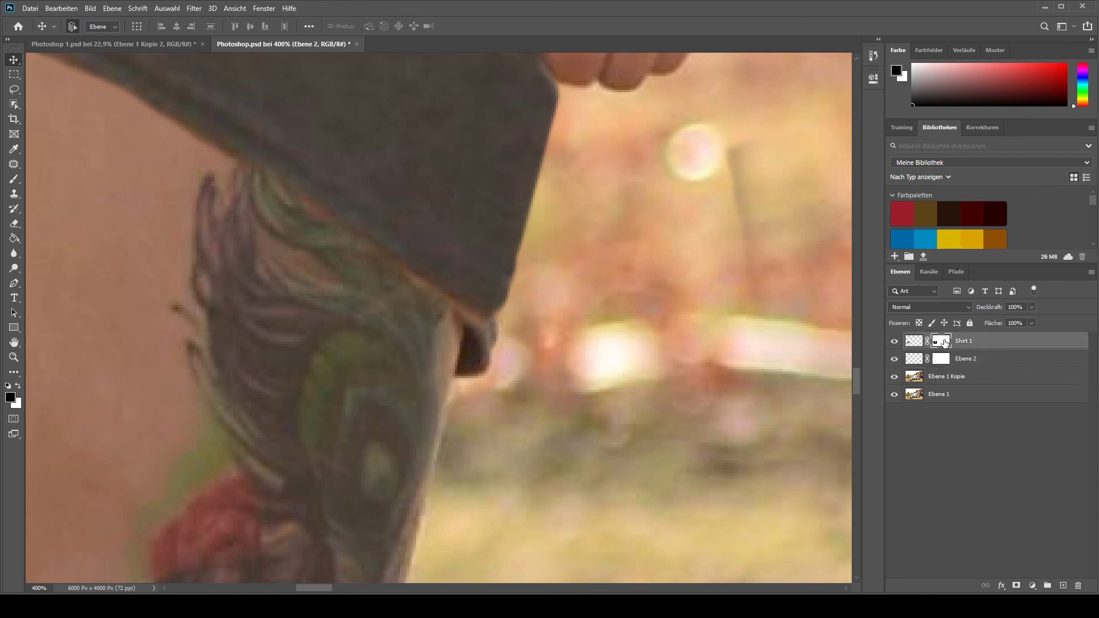
pyautogui.click(14, 148)
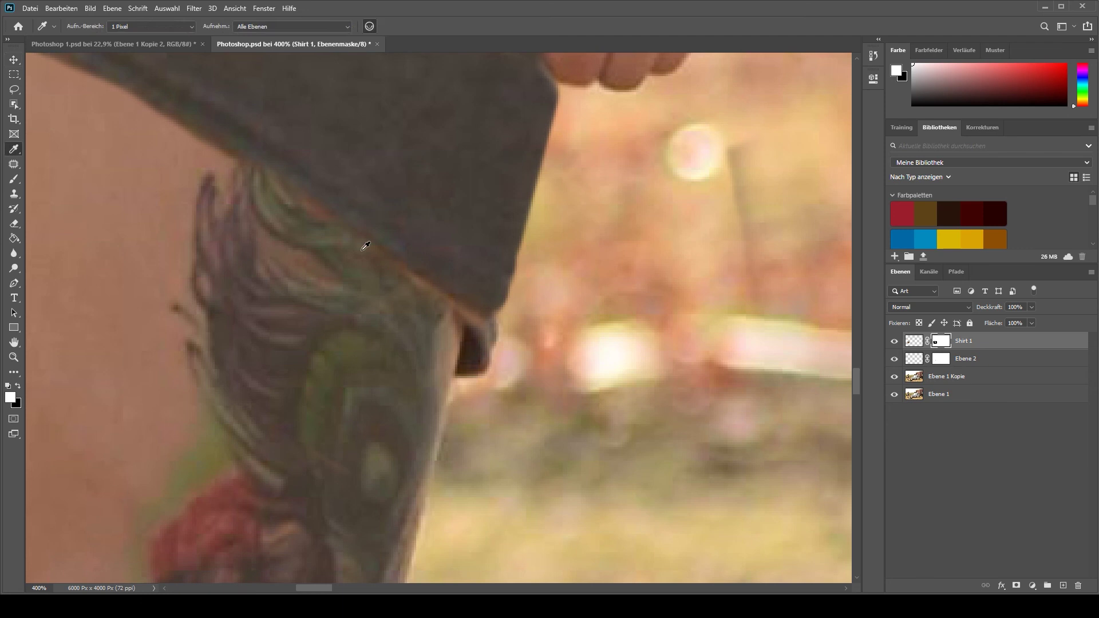
pyautogui.click(15, 179)
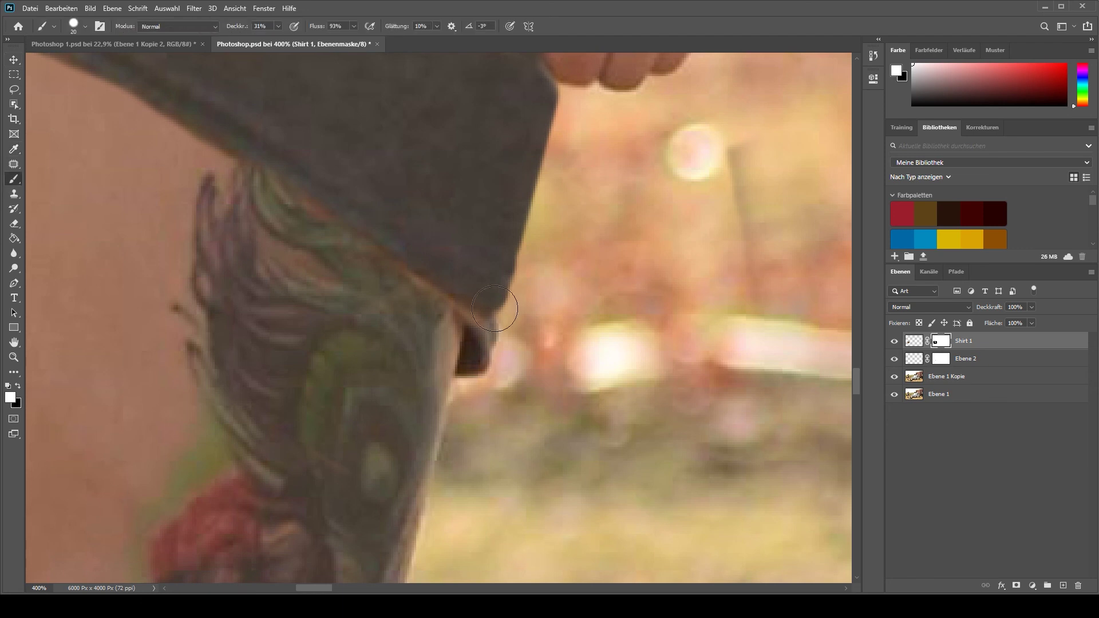
pyautogui.moveTo(487, 311); pyautogui.dragTo(481, 306)
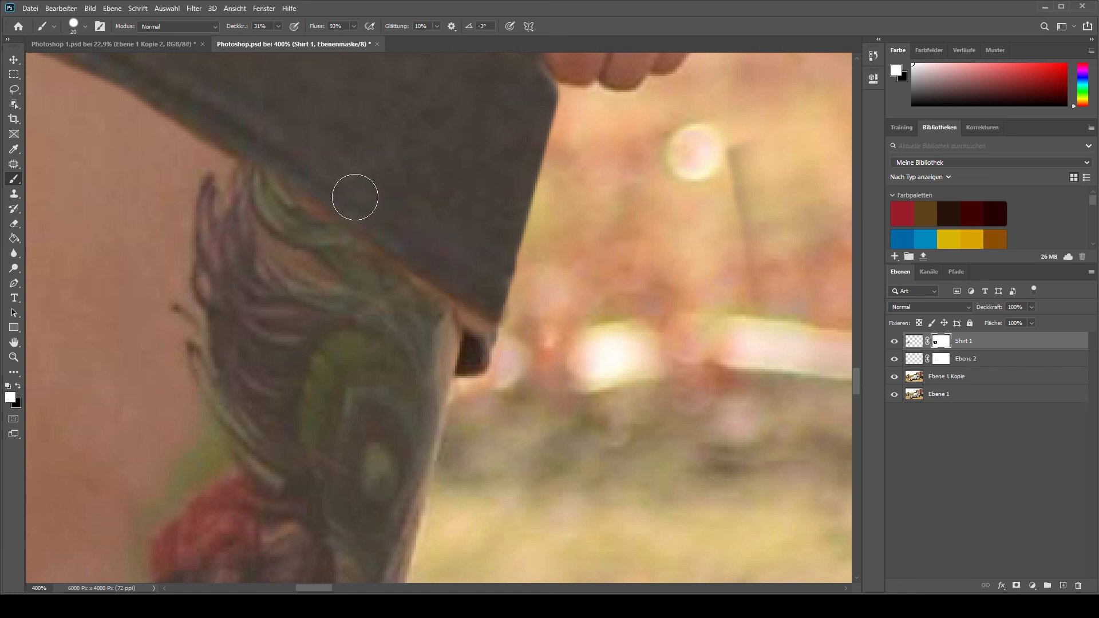
# Step: Zoom out from the hem until the whole woman, dog and car photo fits the window
pyautogui.hotkey('ctrl', '-')
pyautogui.hotkey('ctrl', '-')
pyautogui.hotkey('ctrl', '-')
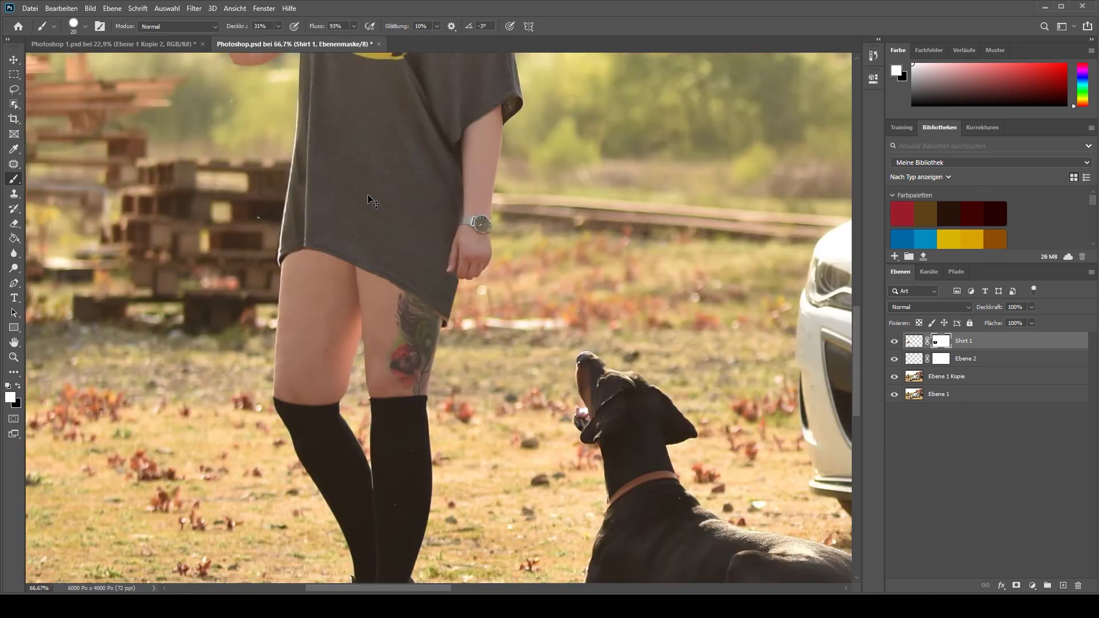
pyautogui.hotkey('ctrl', '-')
pyautogui.hotkey('ctrl', '-')
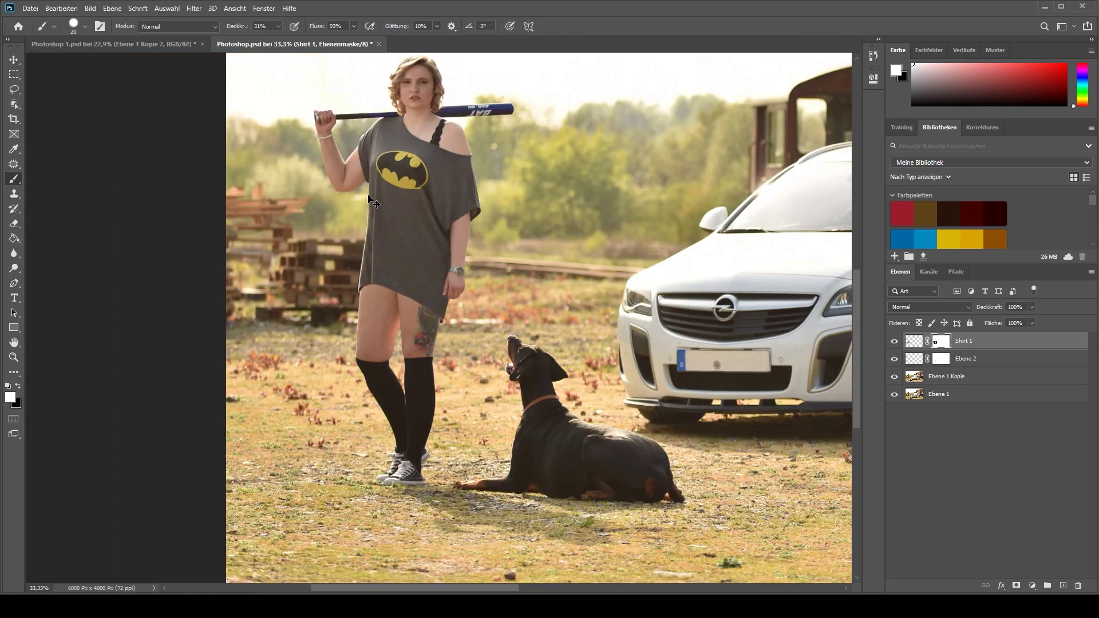
pyautogui.hotkey('ctrl', '-')
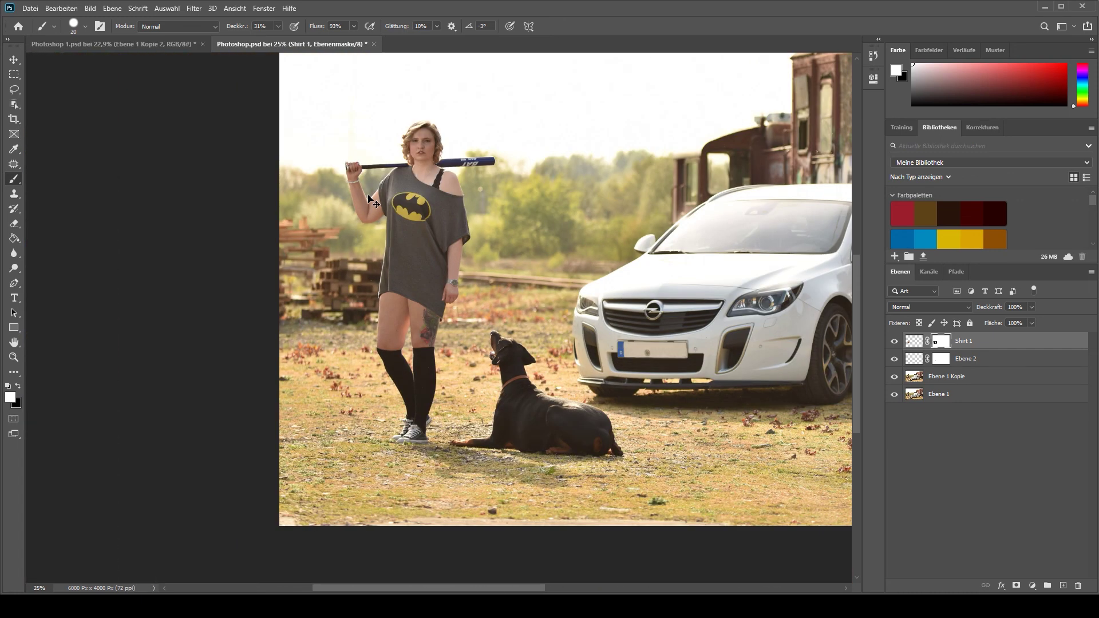
pyautogui.hotkey('ctrl', '-')
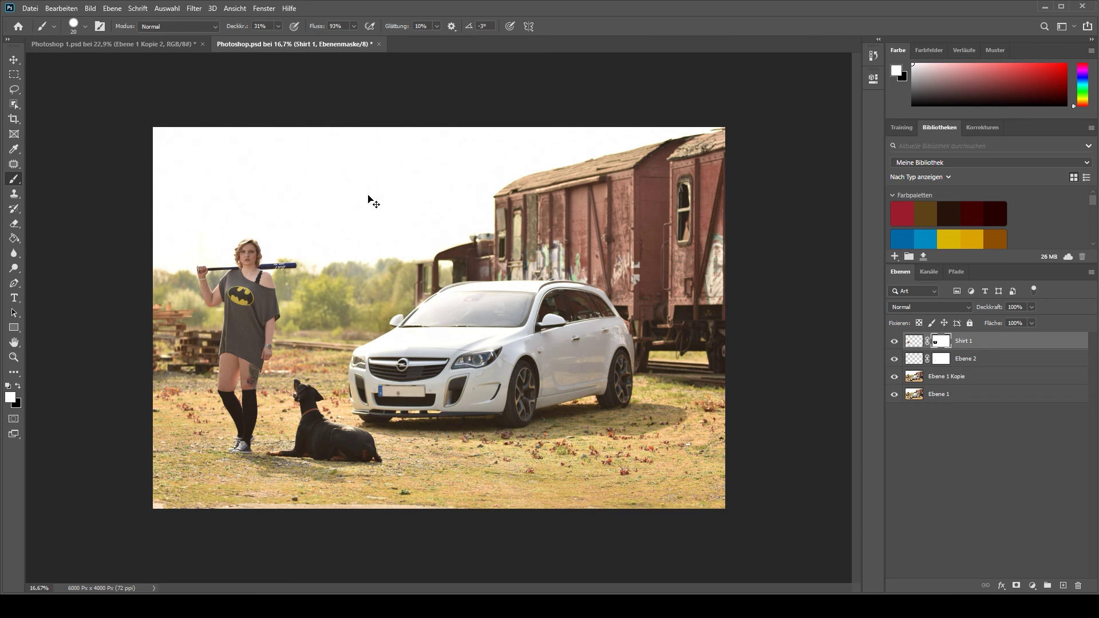
pyautogui.hotkey('ctrl', '0')
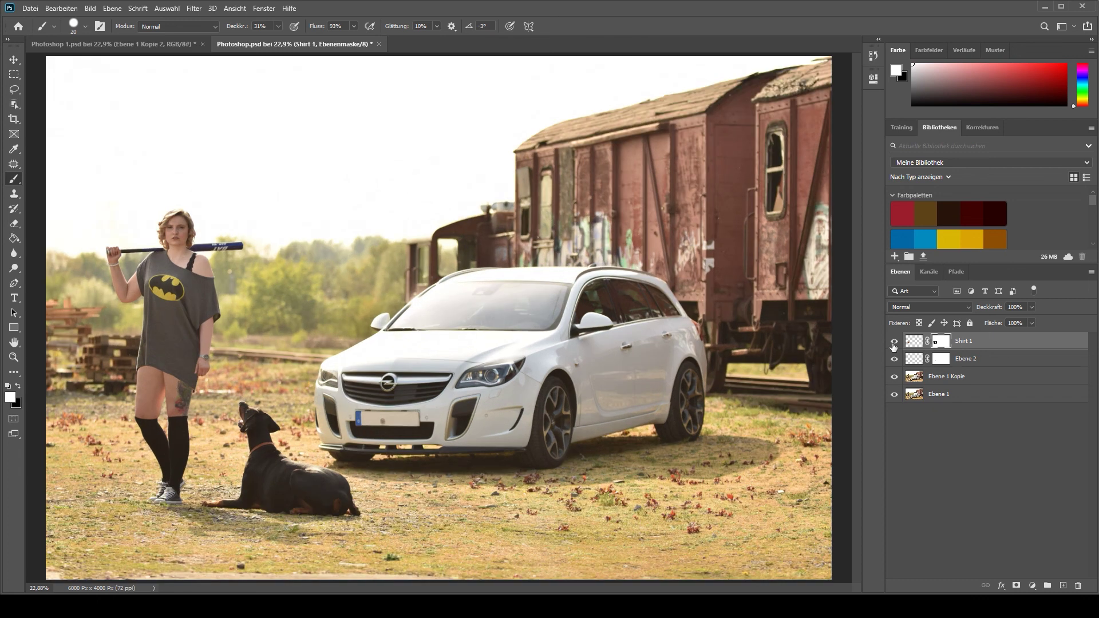
# Step: Hide Shirt 1, Ebene 2 and Ebene 1 Kopie to see the original shirt, then show them again
pyautogui.moveTo(891, 344)
pyautogui.mouseDown()
pyautogui.moveTo(896, 374)
pyautogui.moveTo(896, 346)
pyautogui.mouseUp()
pyautogui.click(895, 375)
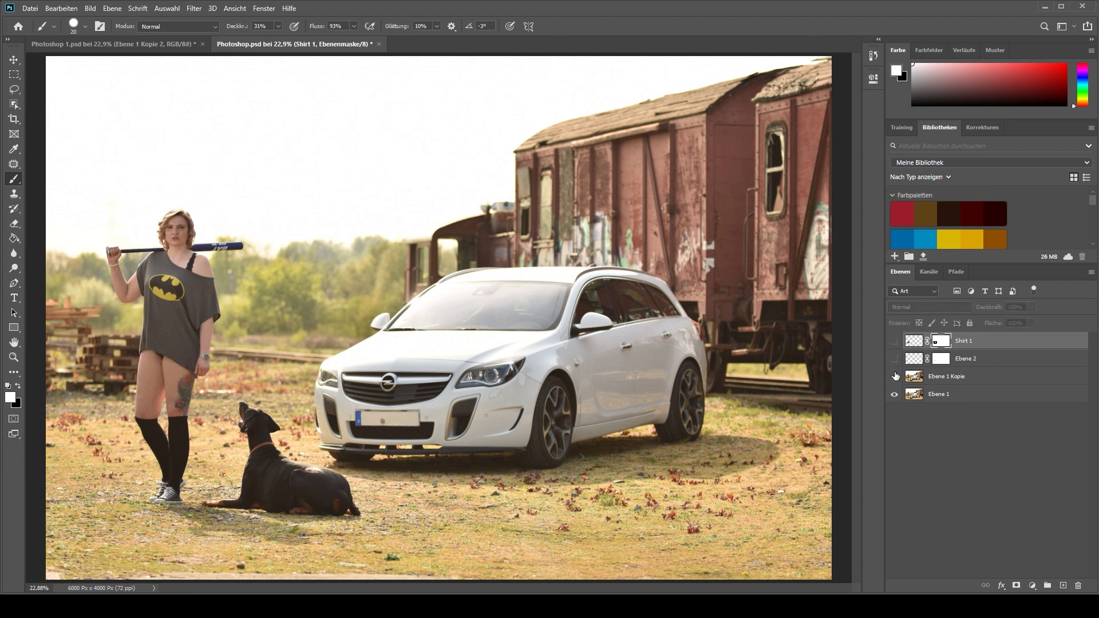
pyautogui.moveTo(894, 375); pyautogui.dragTo(901, 346)
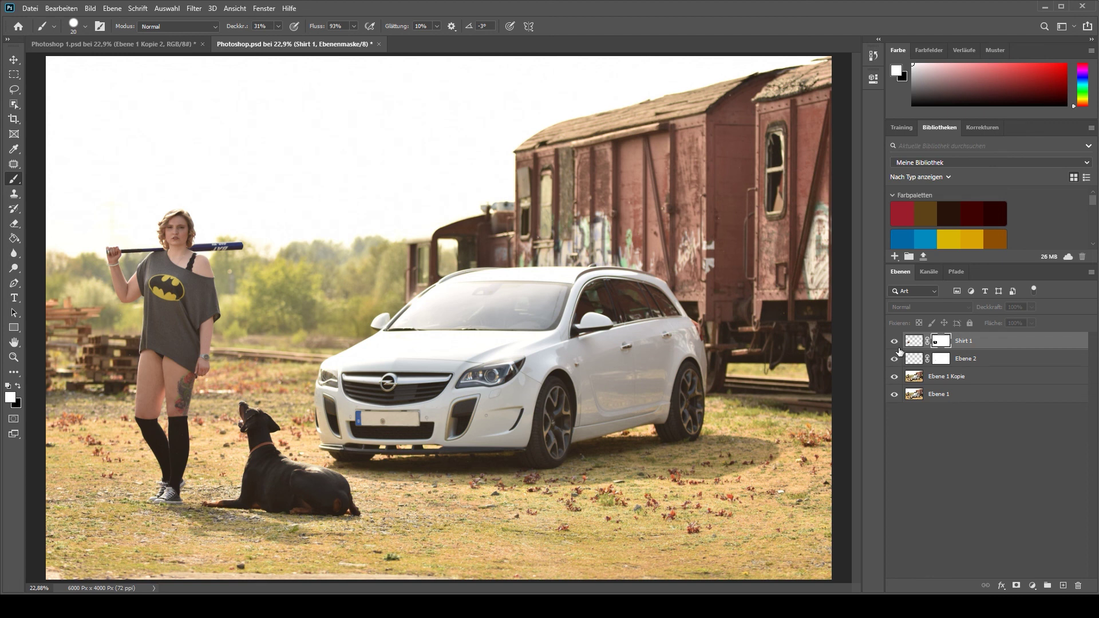